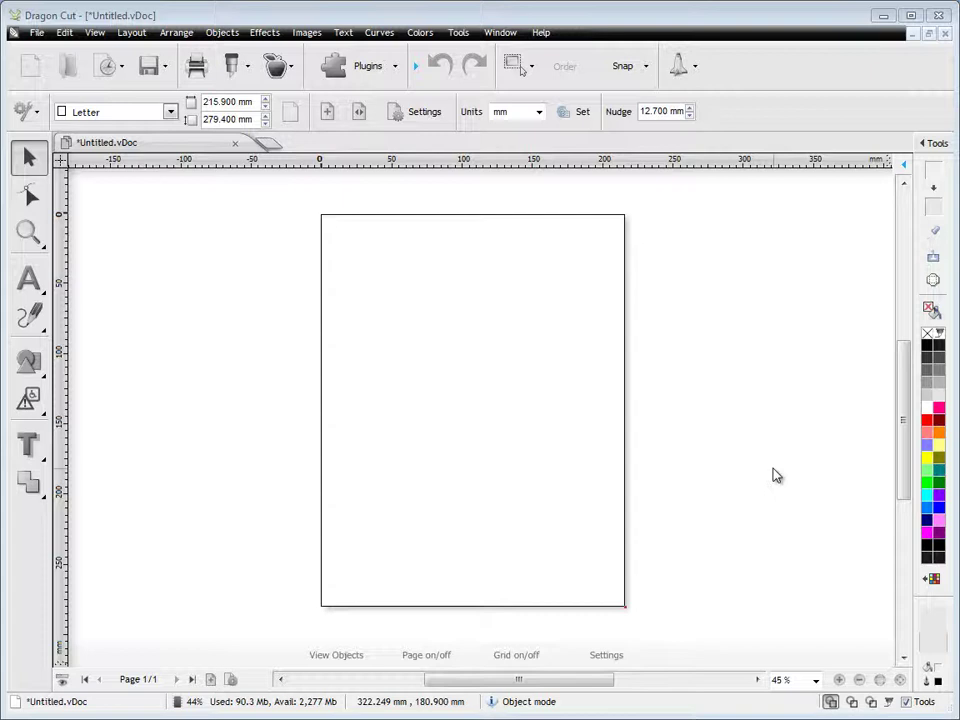
Step: Install the Saga - 1350 IP (Stepper) ARMS cutter driver in the Vinyl Spooler
left_click(690, 67)
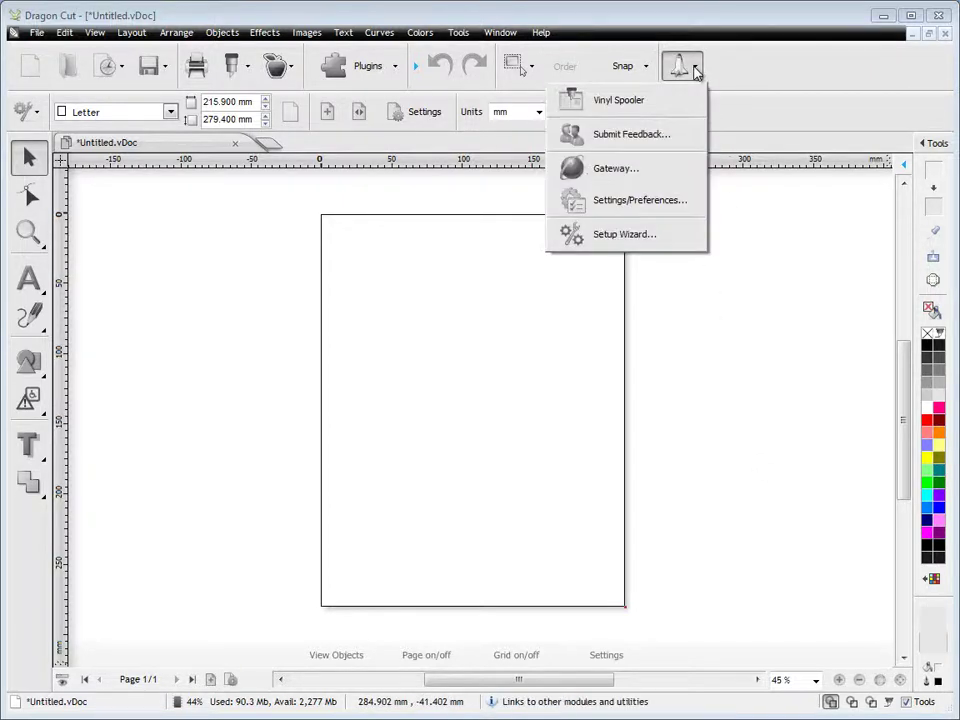
left_click(618, 101)
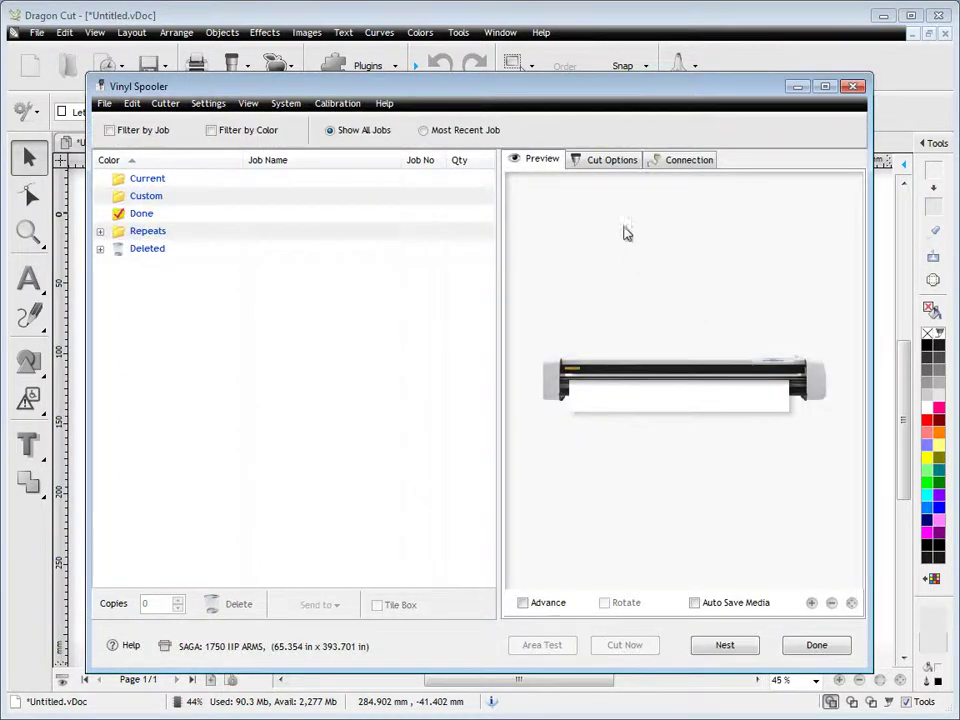
left_click(613, 162)
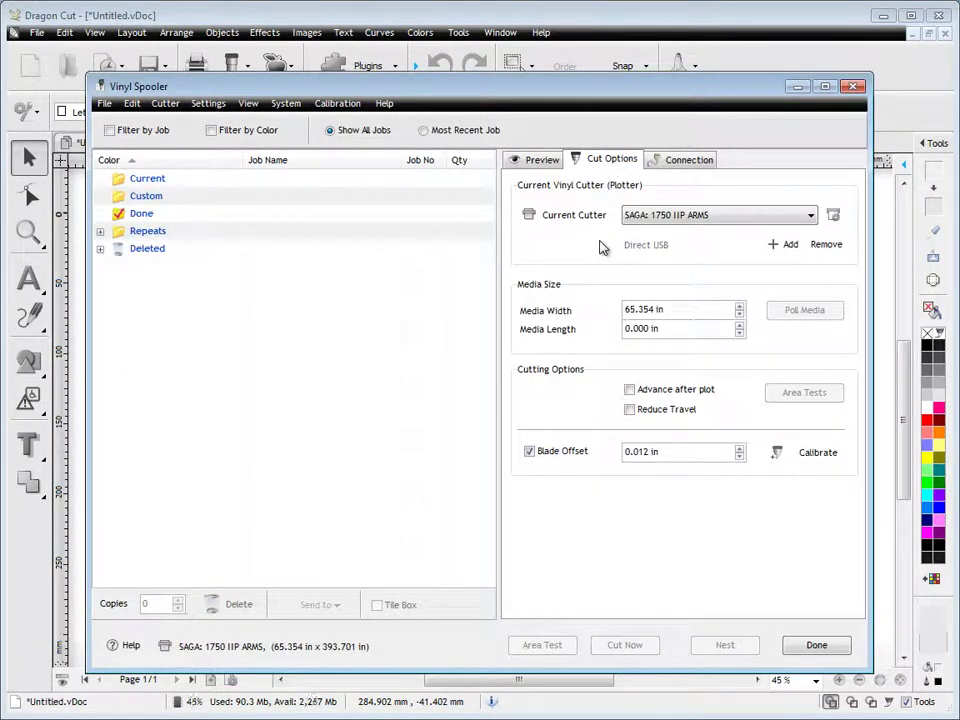
left_click(724, 217)
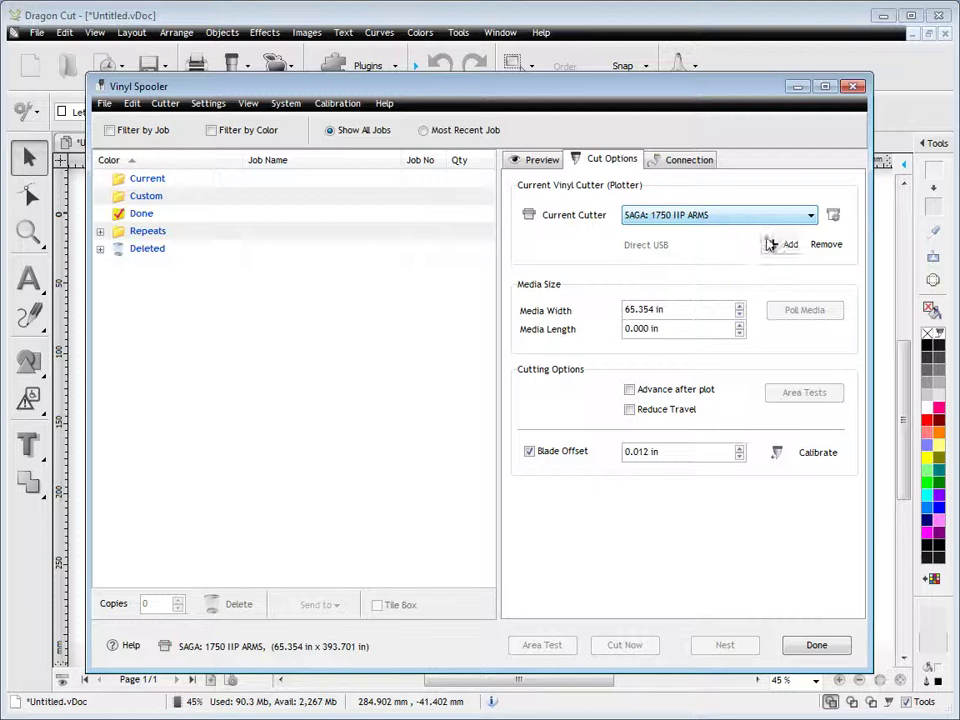
left_click(781, 245)
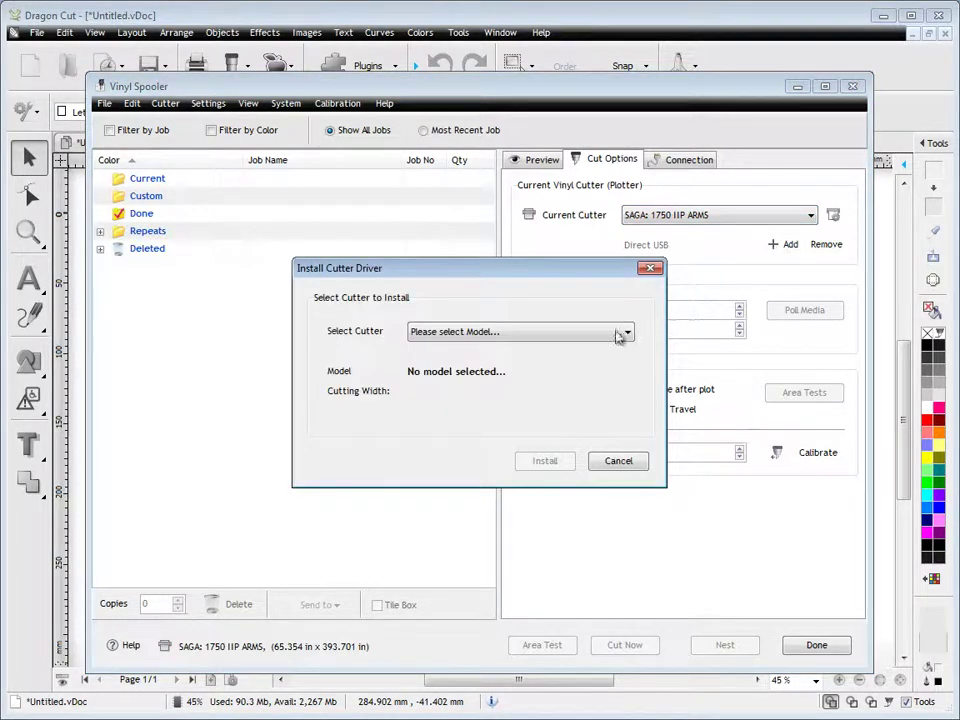
left_click(617, 334)
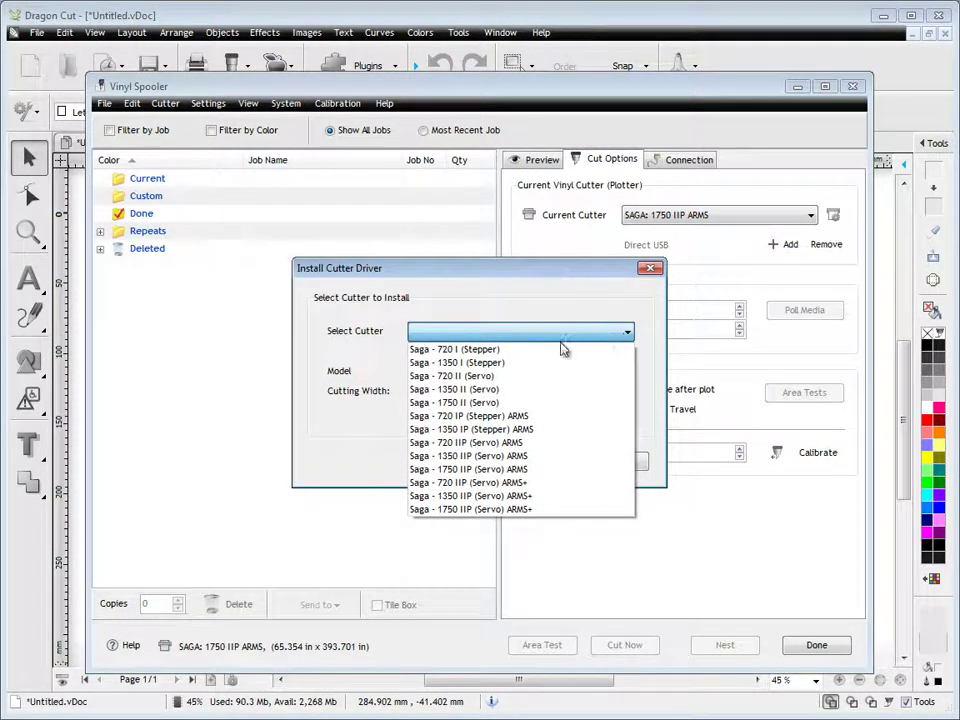
left_click(515, 431)
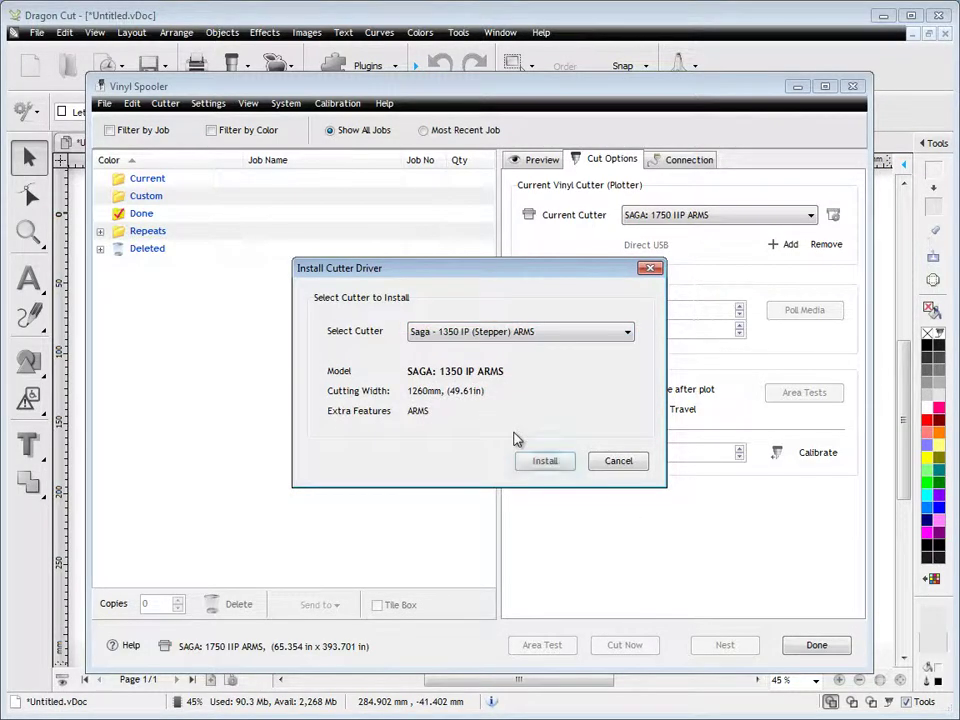
left_click(540, 462)
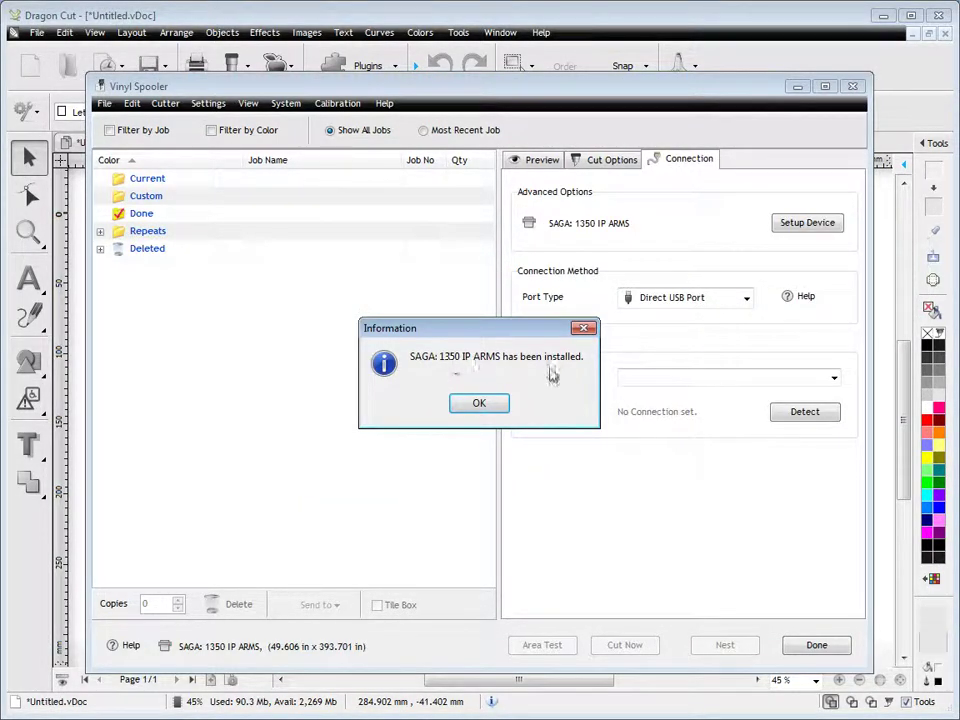
left_click(490, 404)
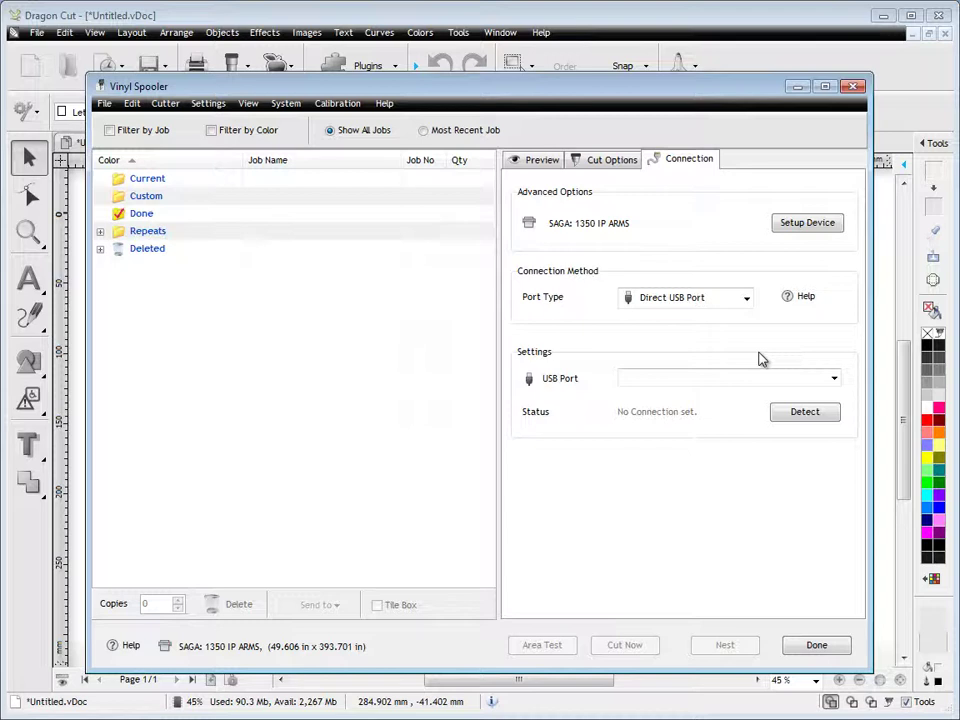
Step: Open and dismiss the connection detection wizard, and set the cutter's port type to Direct COM Port
left_click(806, 414)
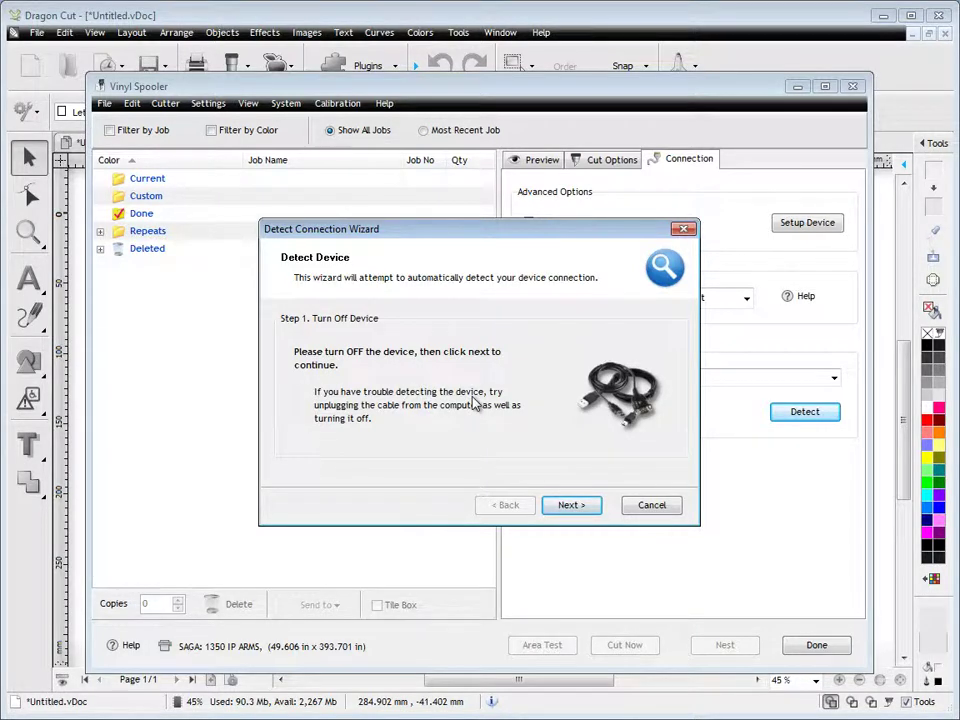
left_click(650, 507)
left_click(681, 298)
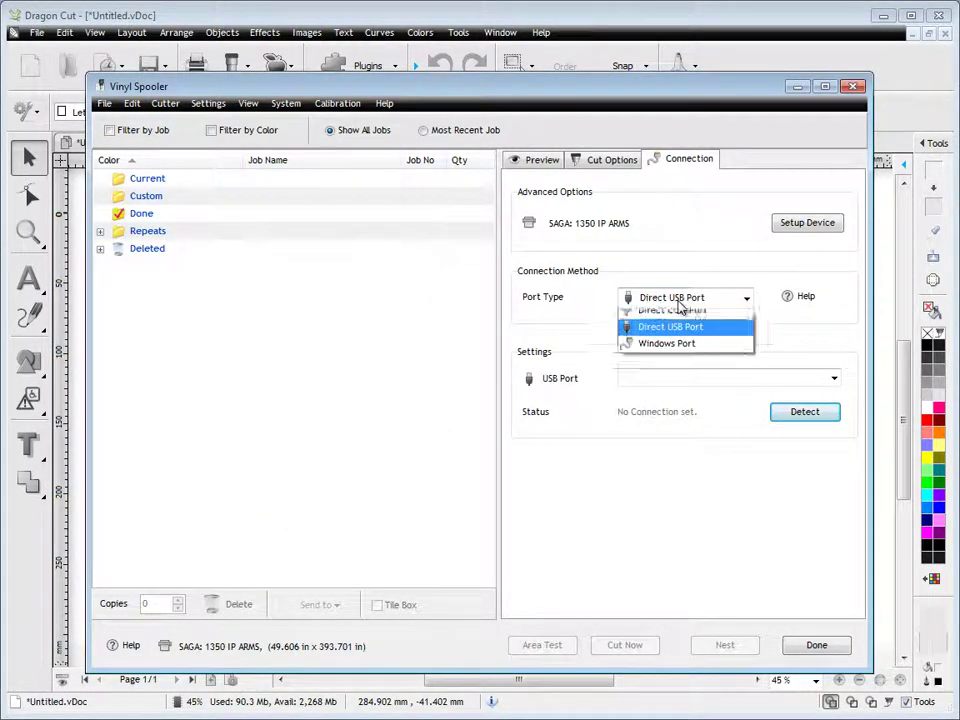
left_click(677, 316)
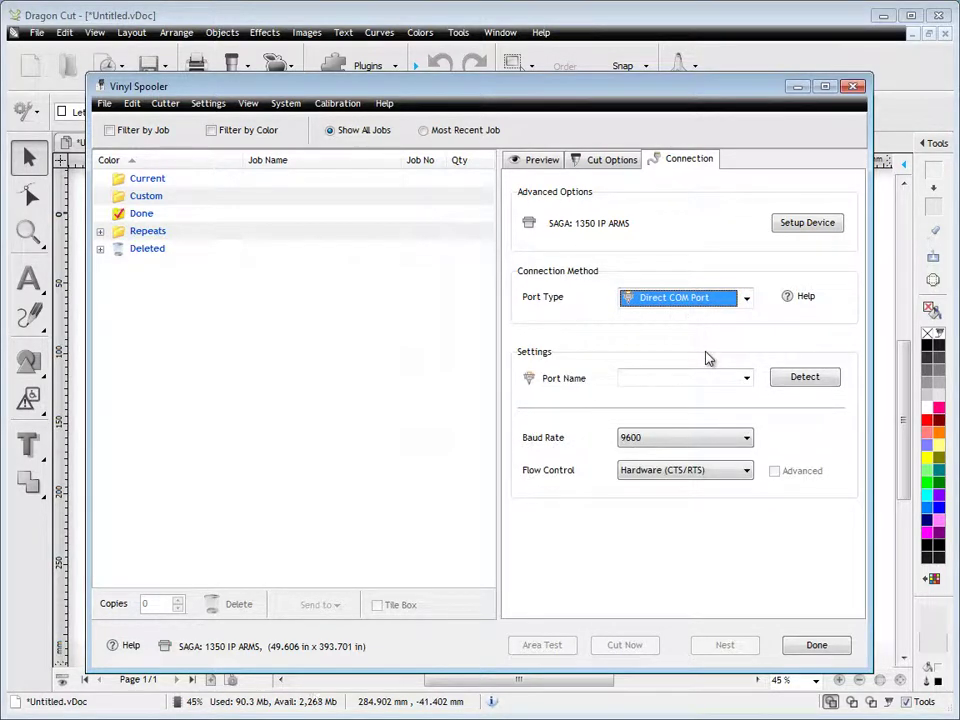
Step: Review the cutter's cut options and its laser, ARMS and blade offset calibration dialogs, and close the Vinyl Spooler
left_click(611, 161)
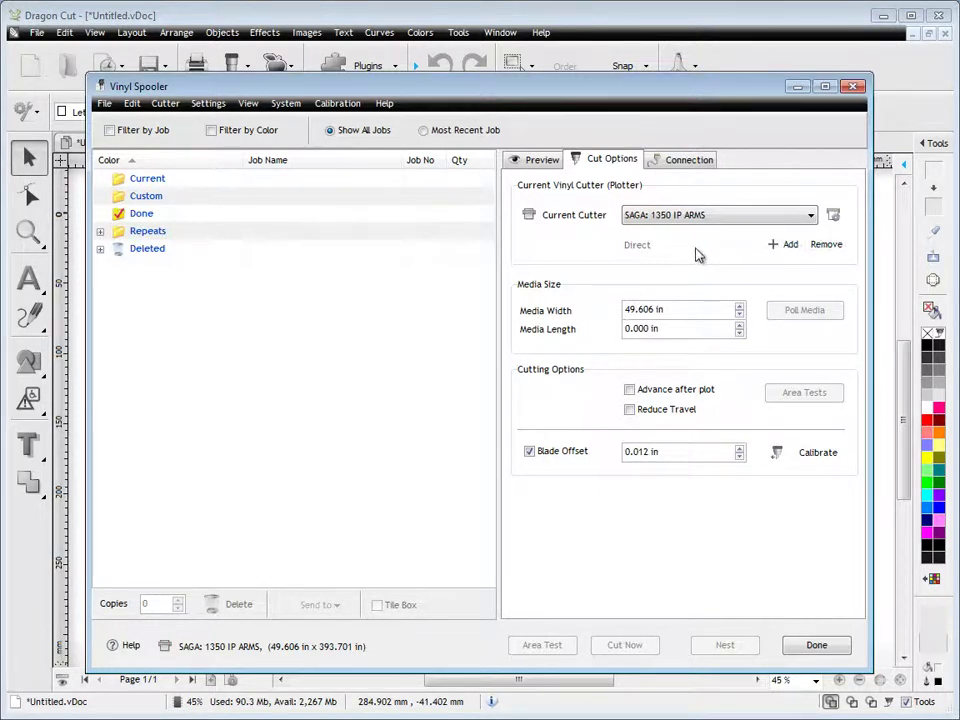
left_click(695, 162)
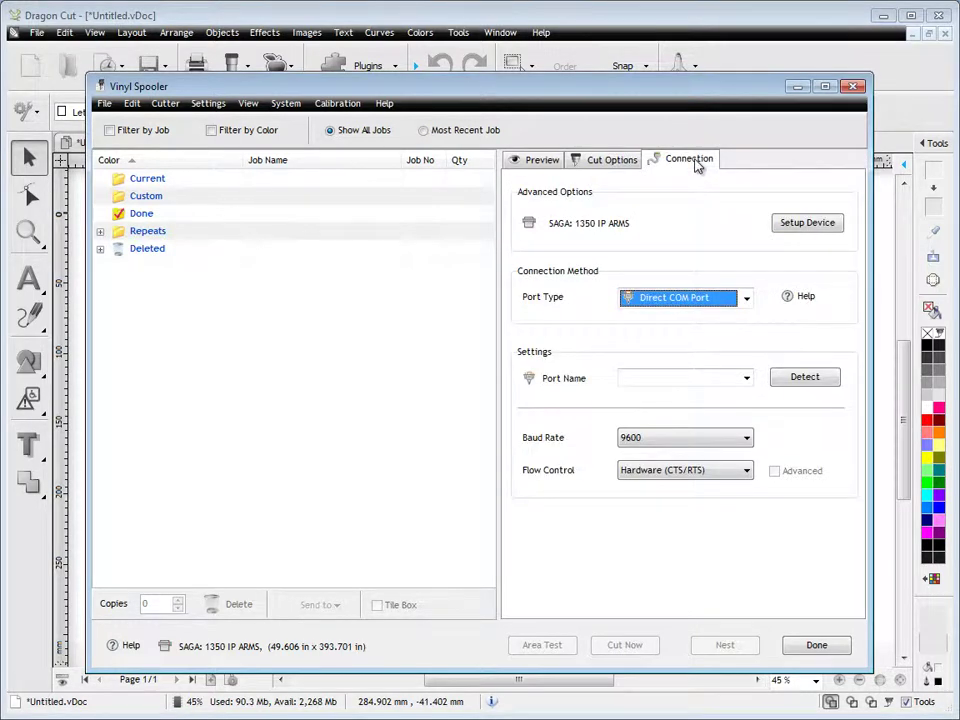
left_click(810, 226)
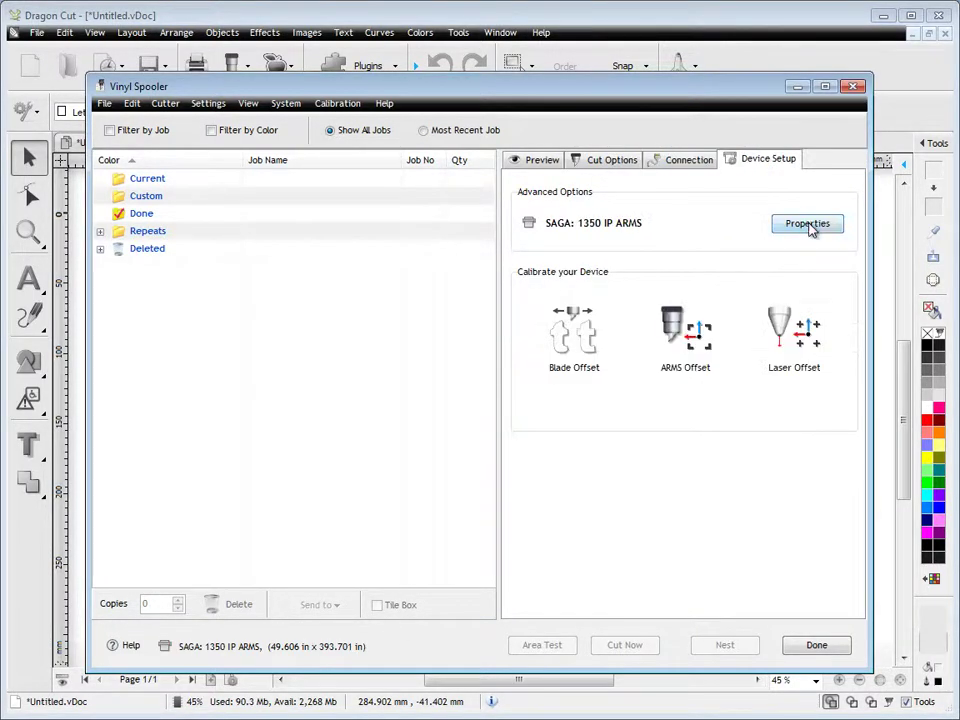
left_click(799, 368)
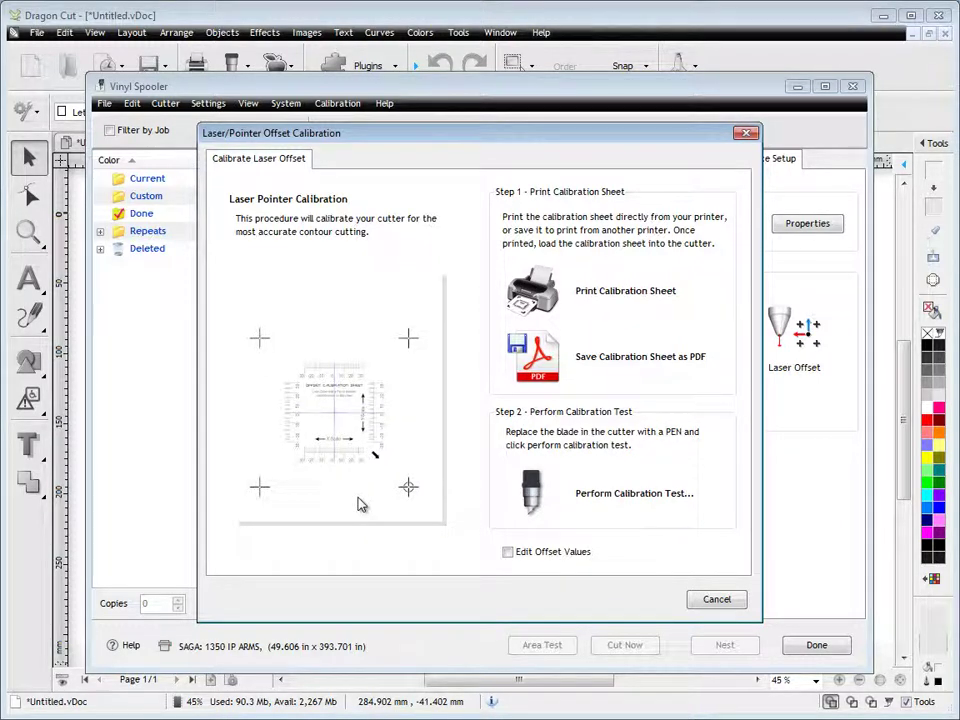
left_click(741, 612)
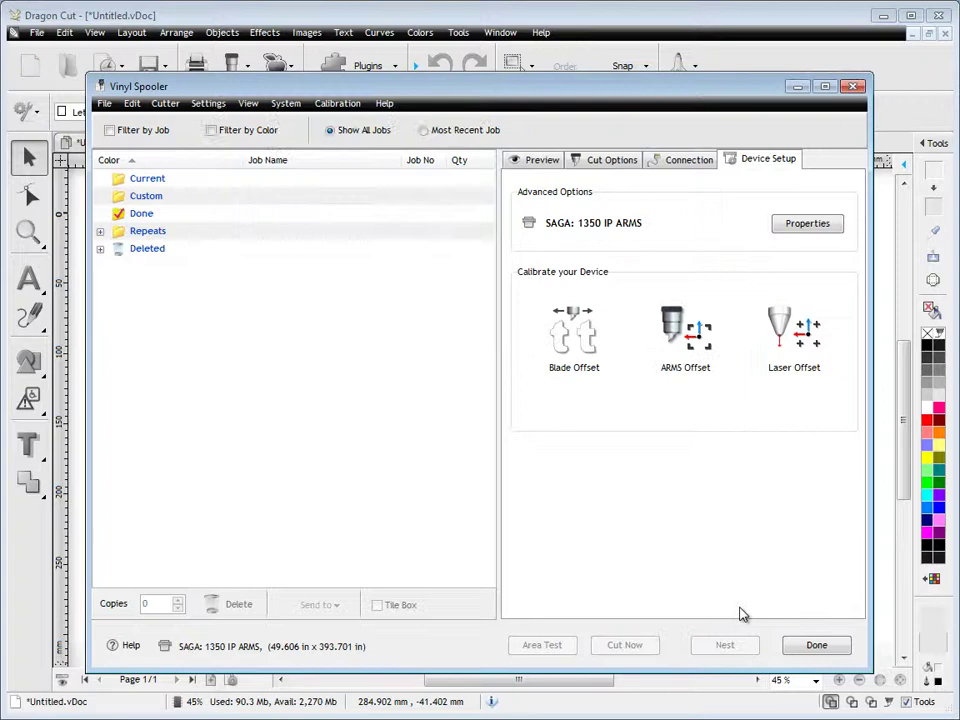
left_click(690, 368)
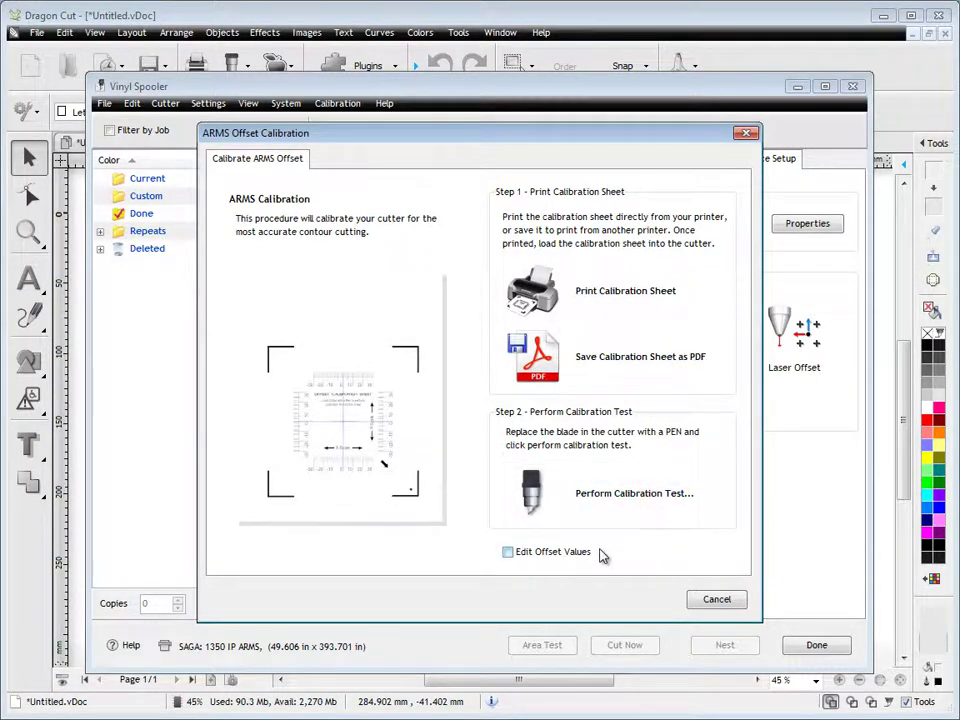
left_click(703, 603)
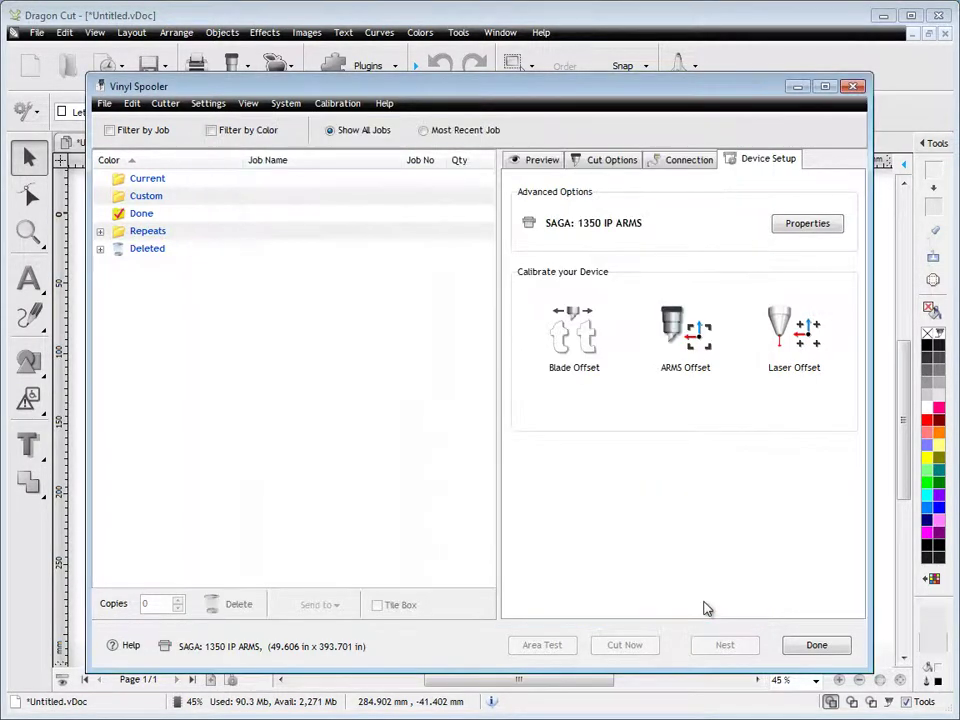
left_click(573, 355)
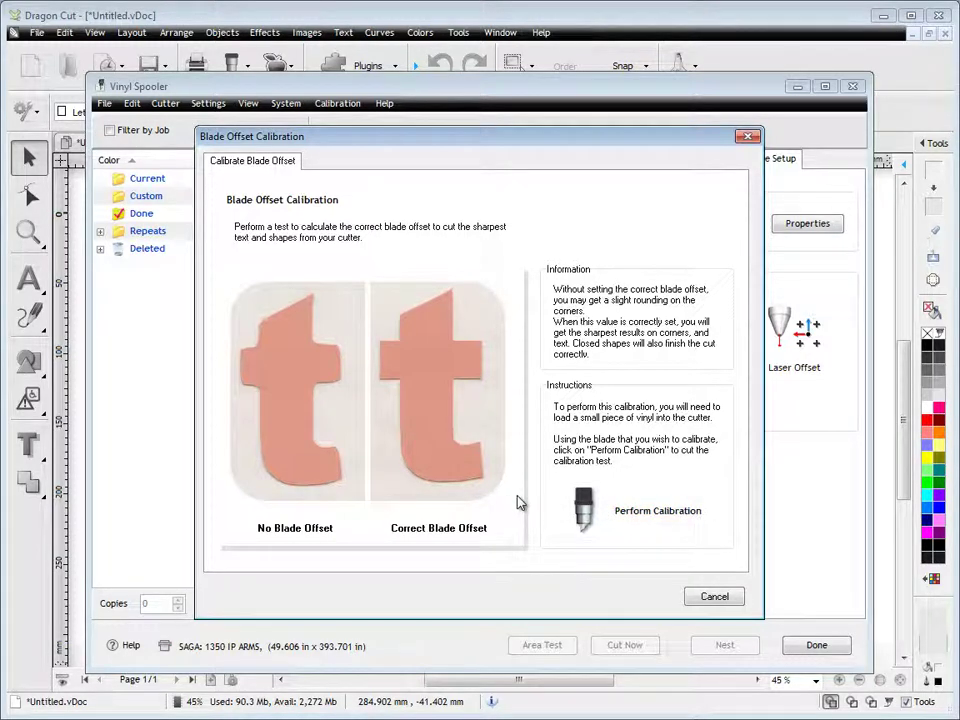
left_click(716, 597)
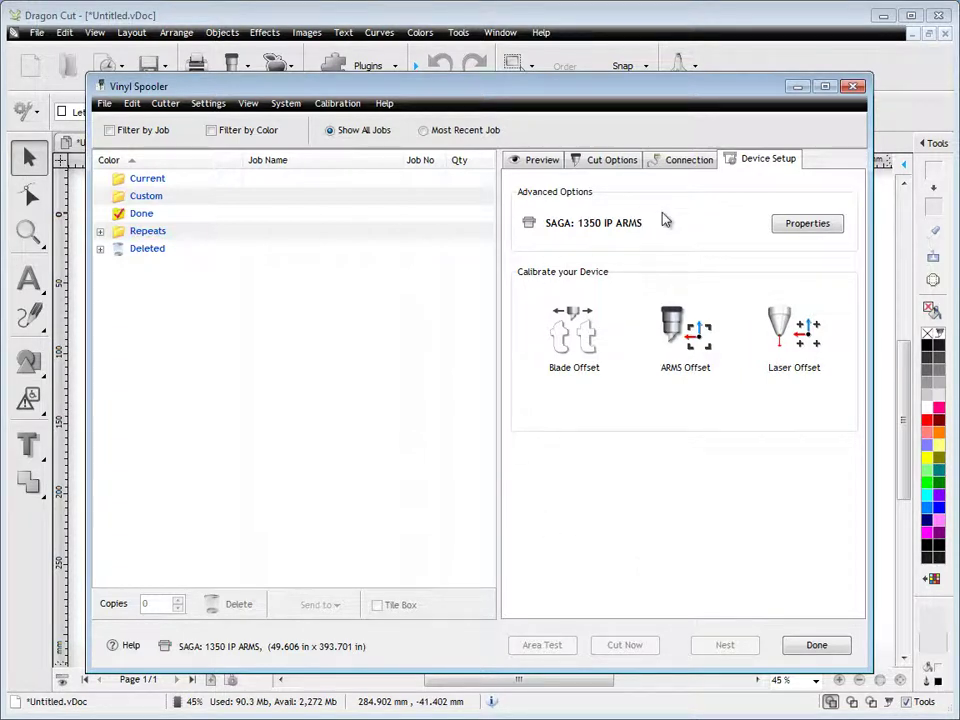
left_click(853, 86)
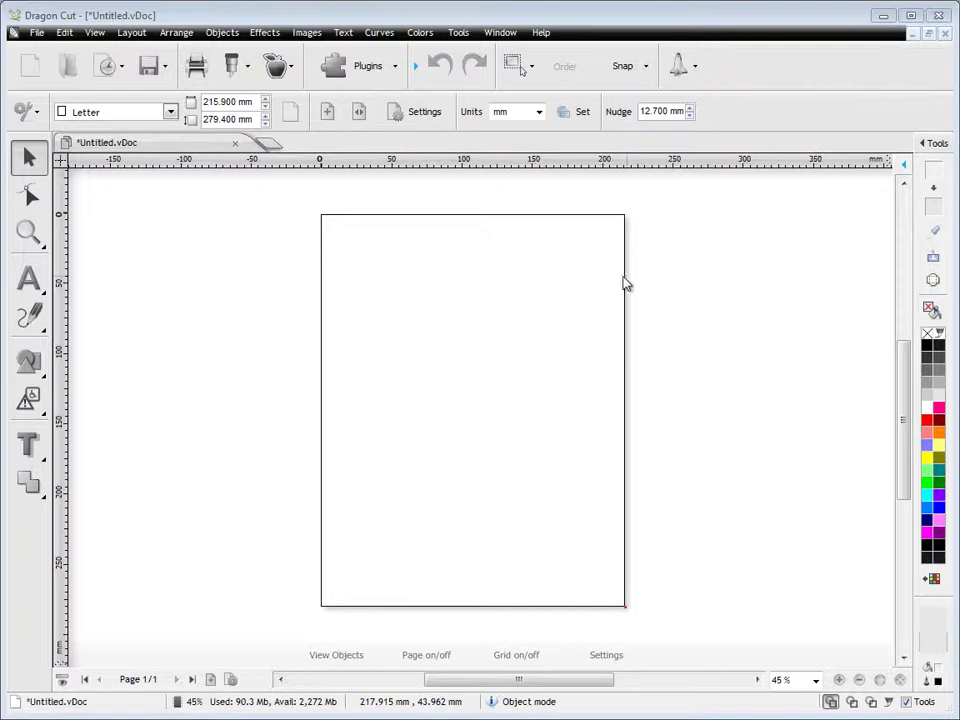
Step: Open the recent document Cutfile.vDoc and send its artwork to the cutter
left_click(108, 66)
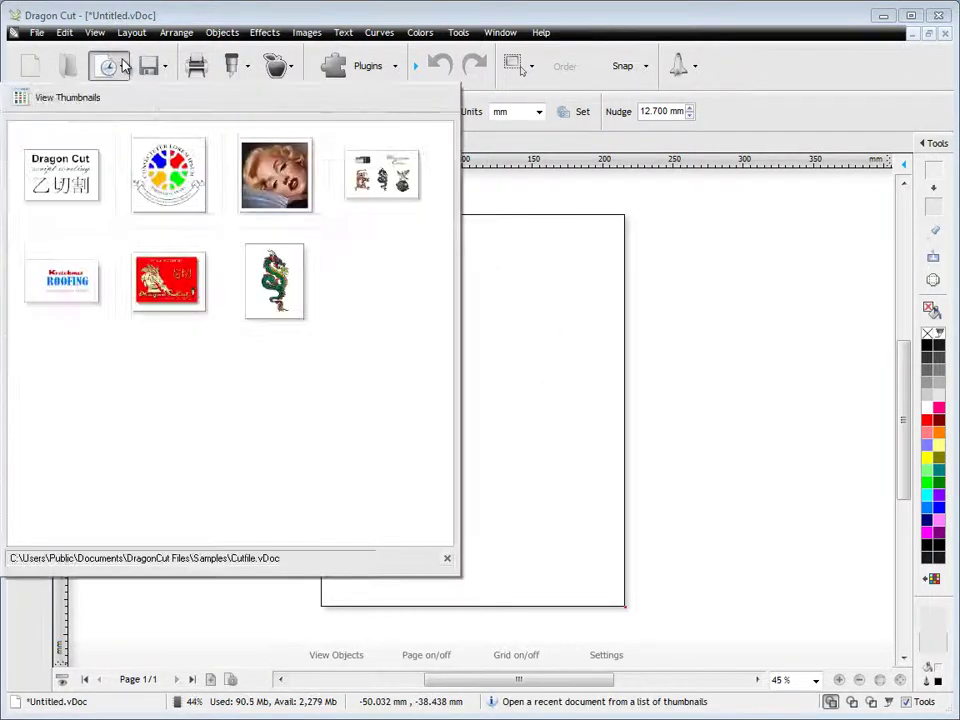
left_click(75, 172)
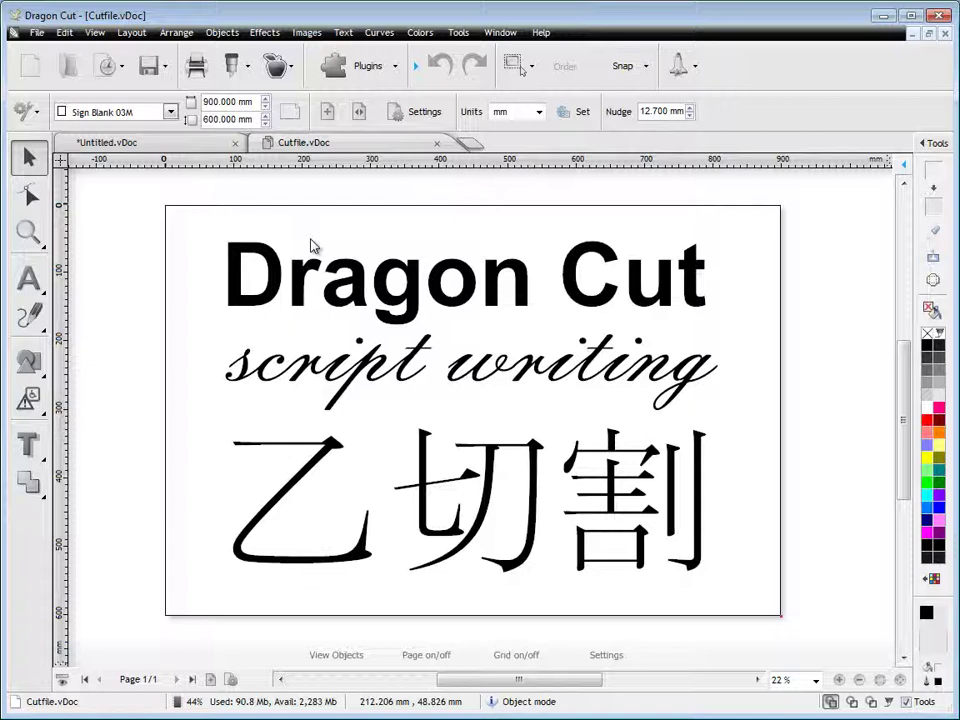
left_click(233, 66)
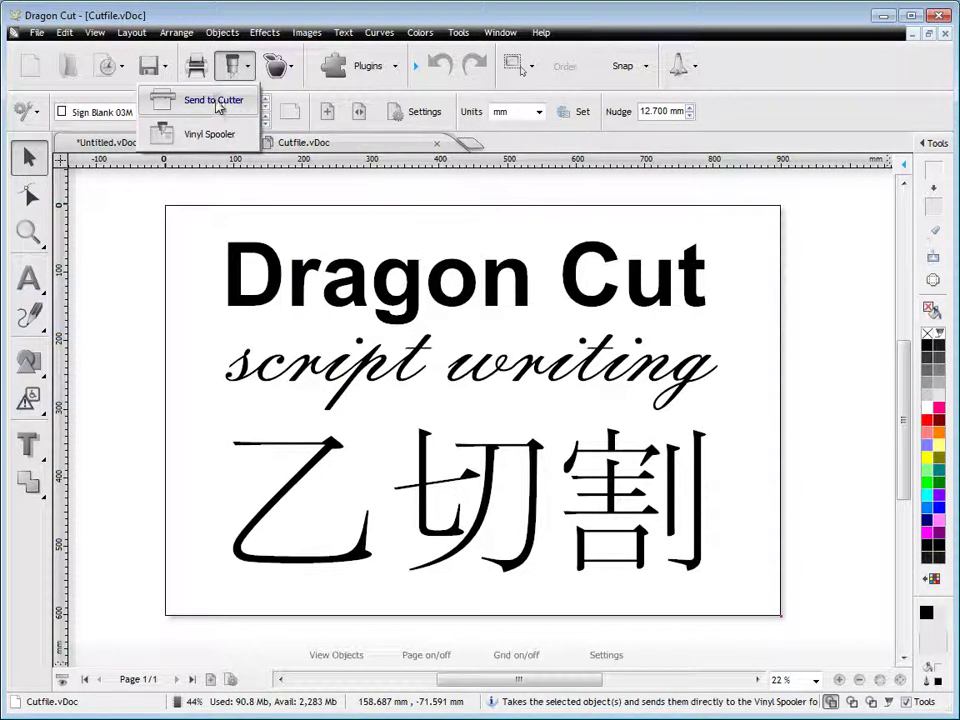
left_click(215, 102)
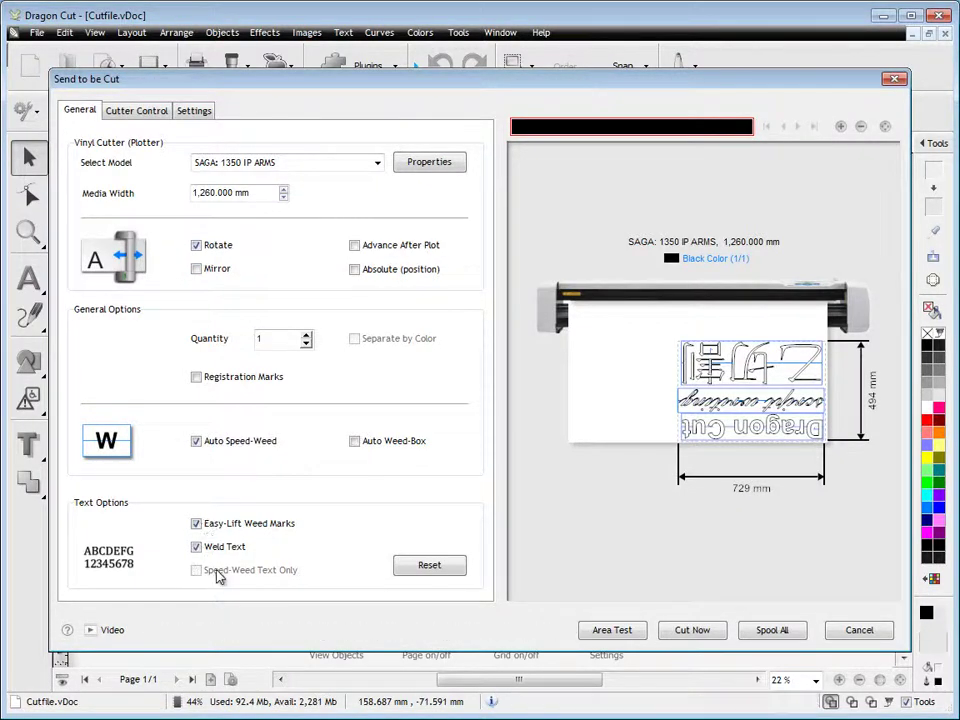
Step: Turn off Weld Text, Easy-Lift Weed Marks, Auto Speed-Weed and Rotate for the cut job
left_click(196, 546)
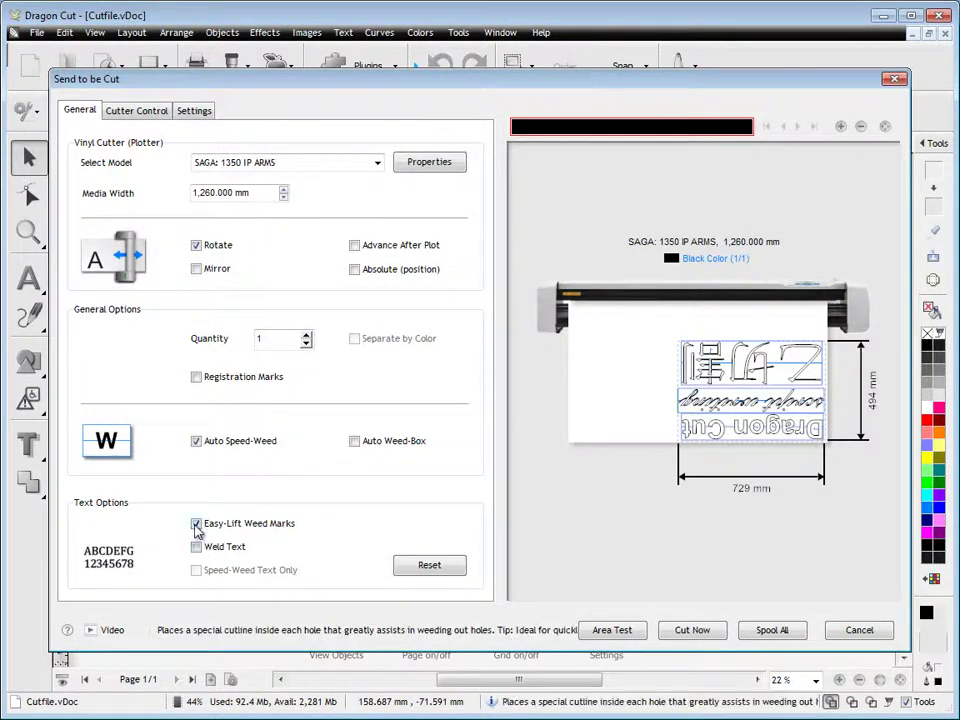
left_click(196, 523)
left_click(196, 441)
left_click(196, 245)
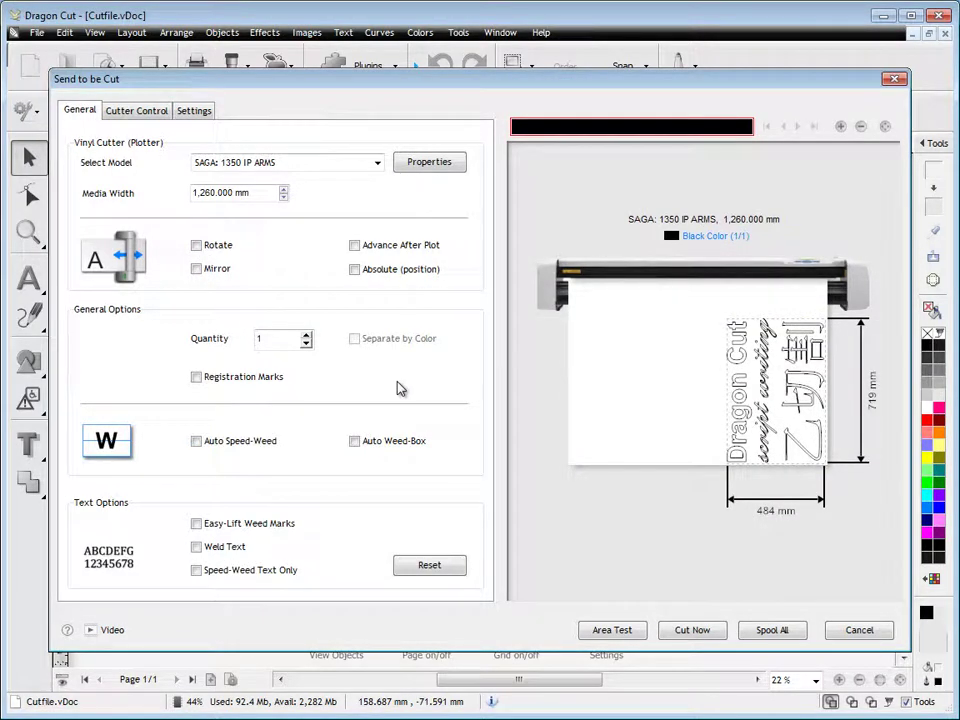
Step: Inspect the lettering outlines in the cut preview, and enable Weld Text, Auto Speed-Weed and Easy-Lift Weed Marks
left_click(842, 130)
left_click(842, 130)
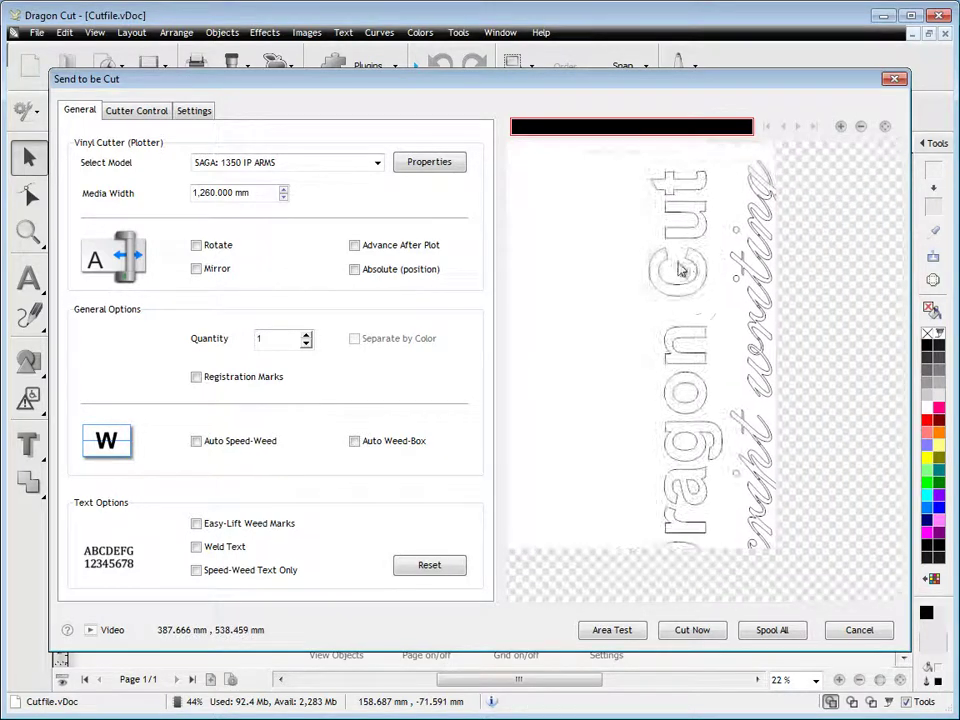
scroll(680, 268, "down", 3)
scroll(690, 300, "up", 2)
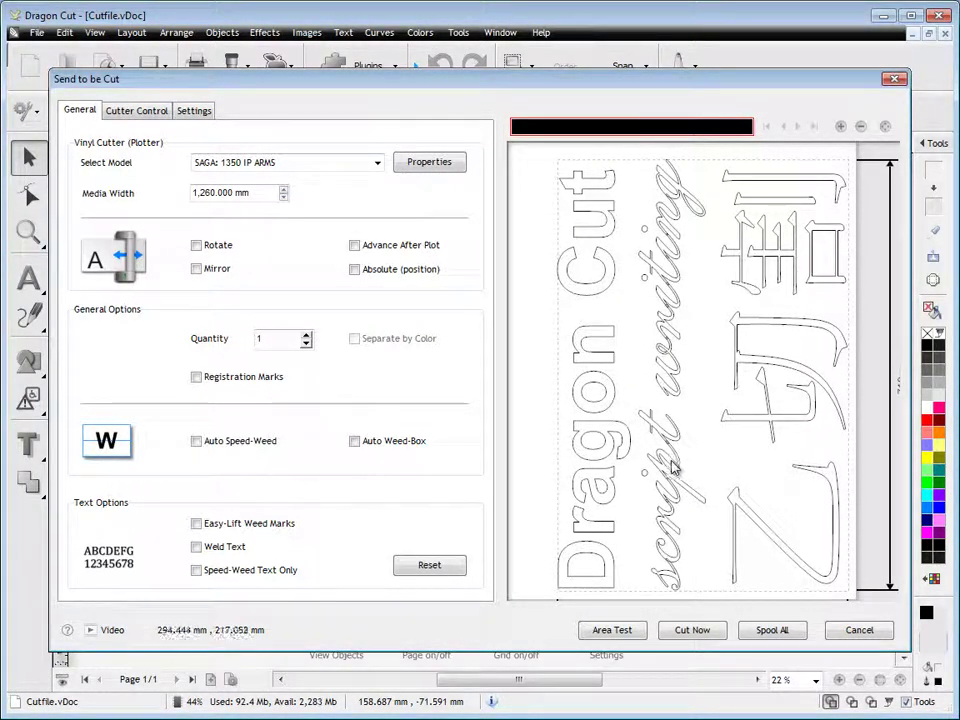
left_click(227, 552)
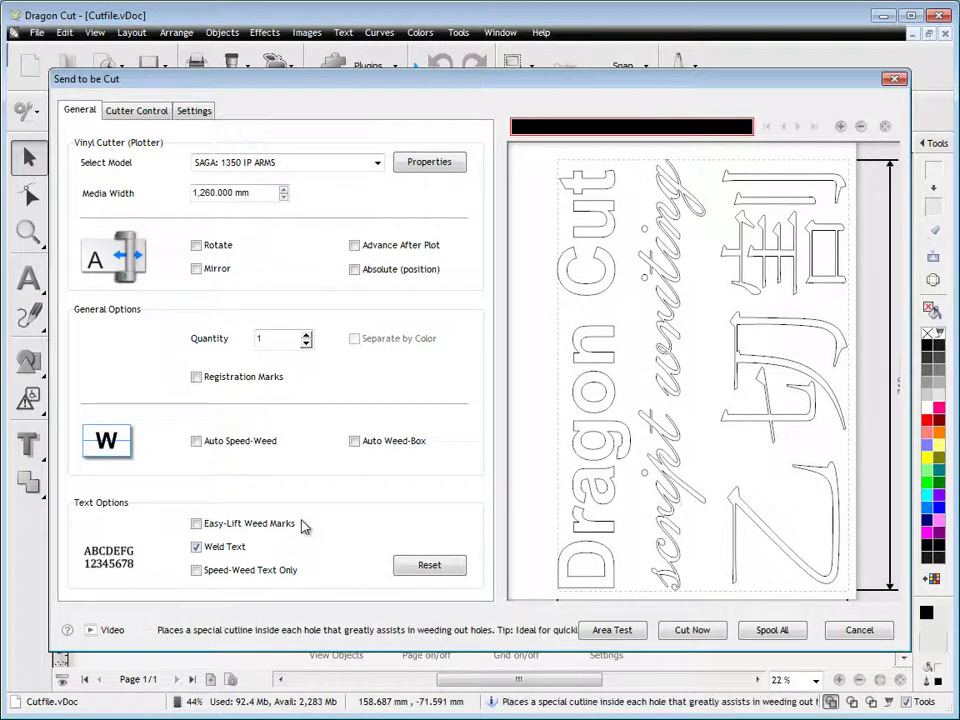
left_click(259, 443)
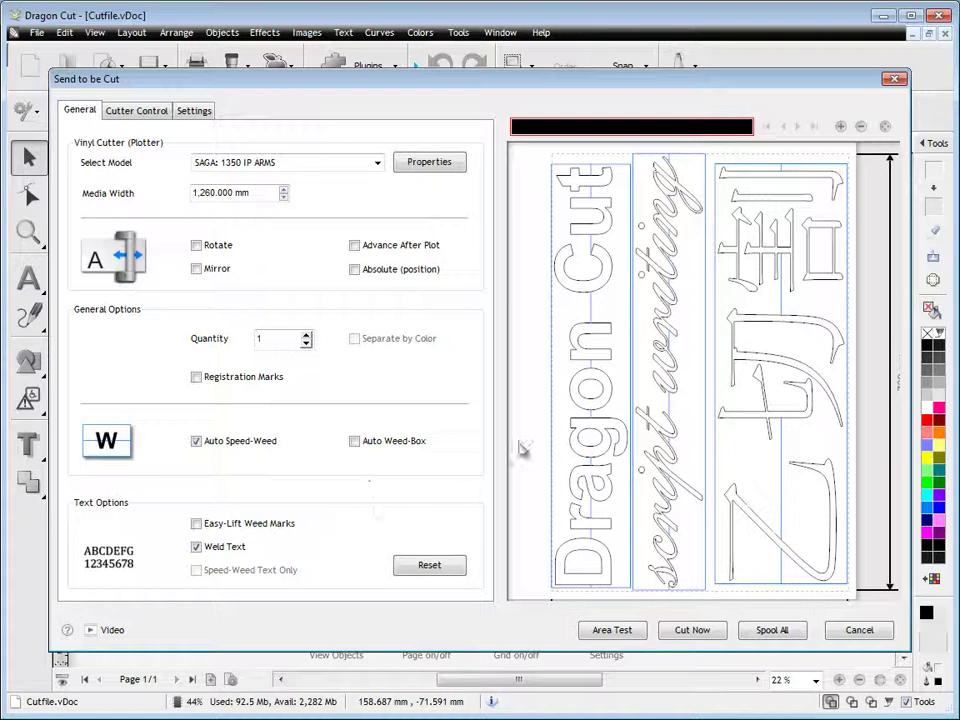
left_click(210, 526)
Step: Set the cut job's Position x to 50 mm
left_click(195, 113)
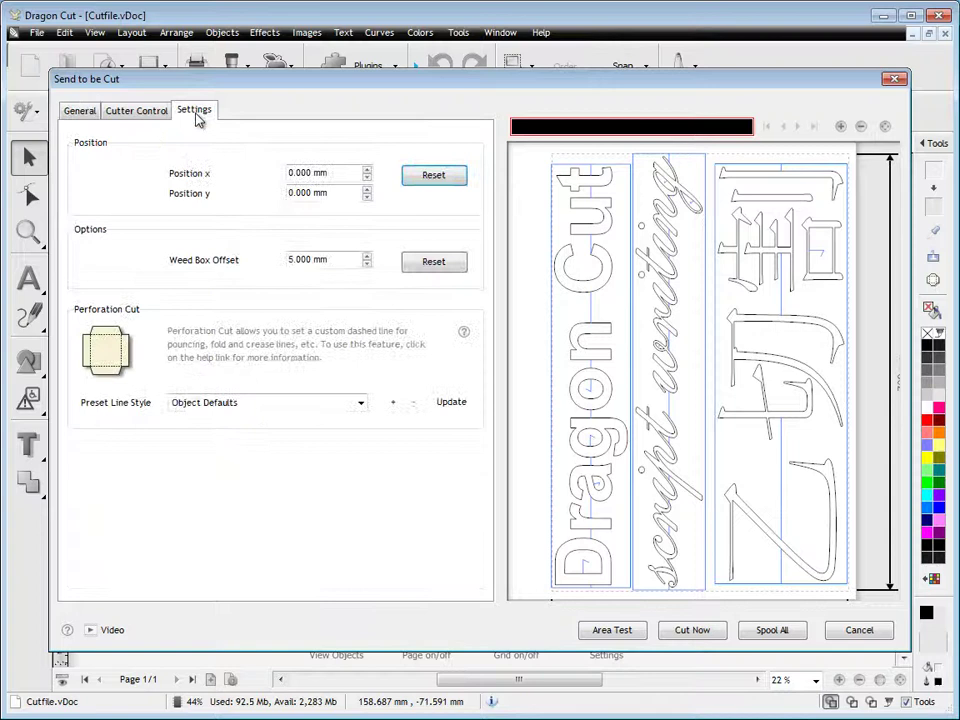
left_click_drag(300, 171, 336, 171)
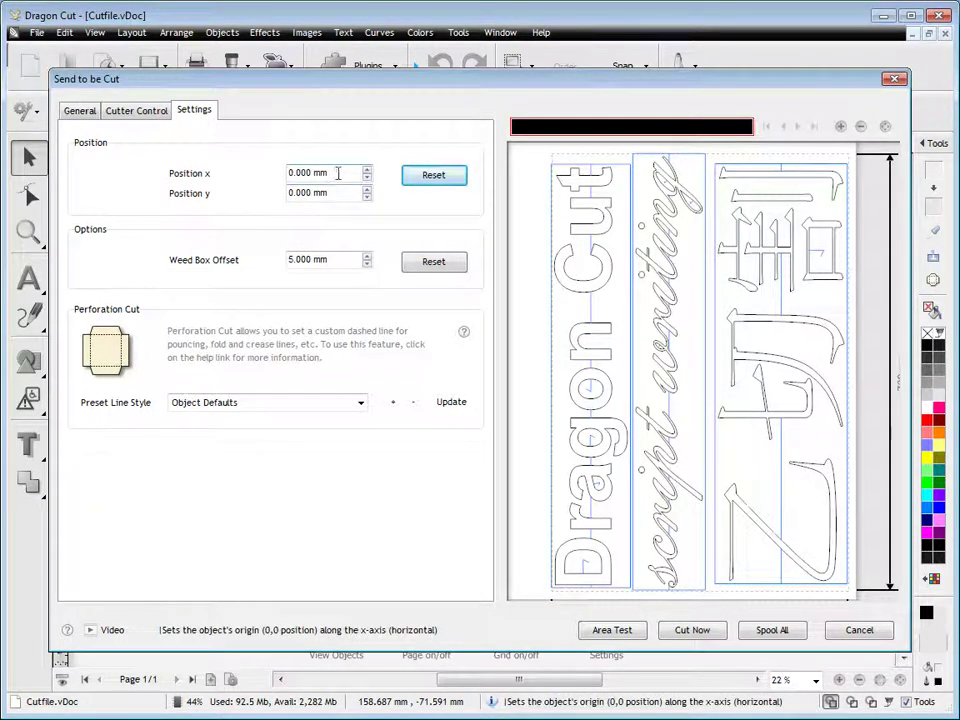
type("50")
key("Return")
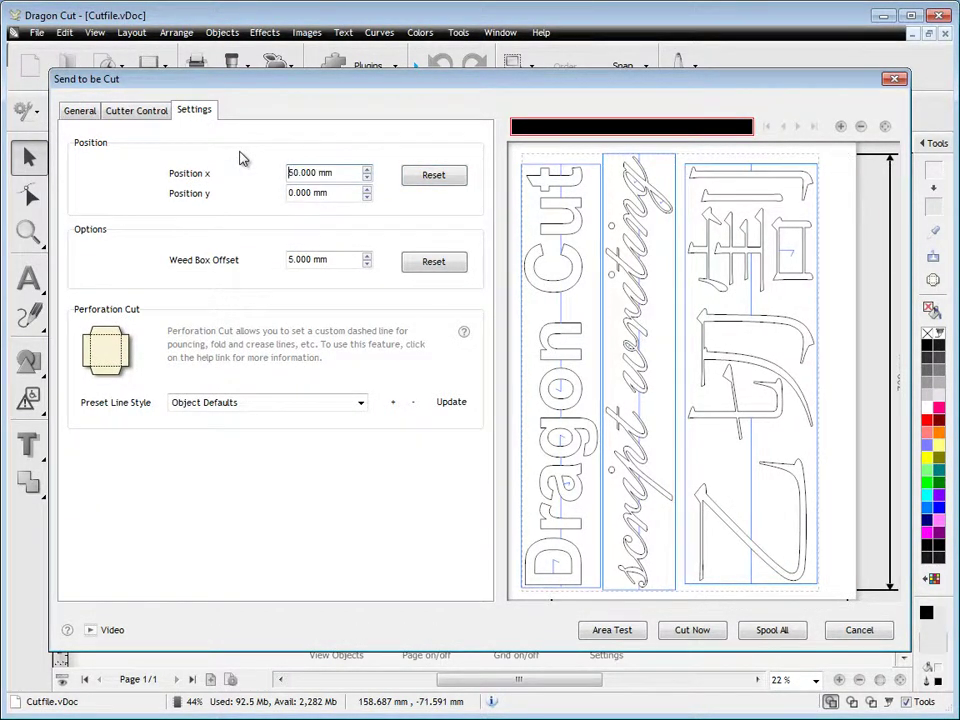
Step: Set the cut job's Position y to 50 mm and check the lettering's placement on the full cutter preview
left_click_drag(336, 192, 246, 185)
type("50")
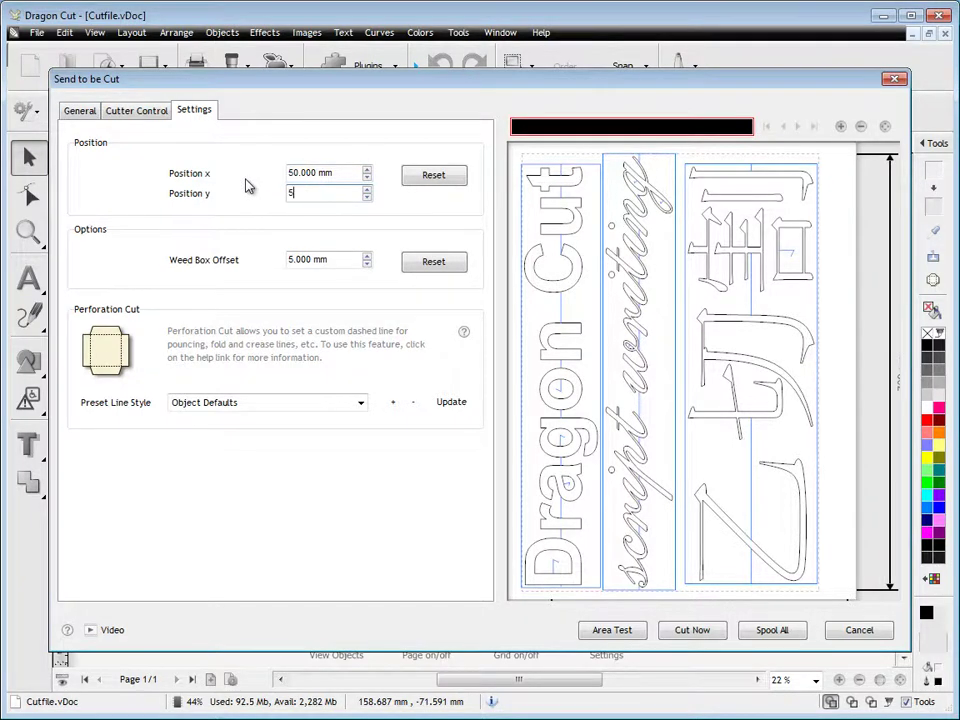
key("Return")
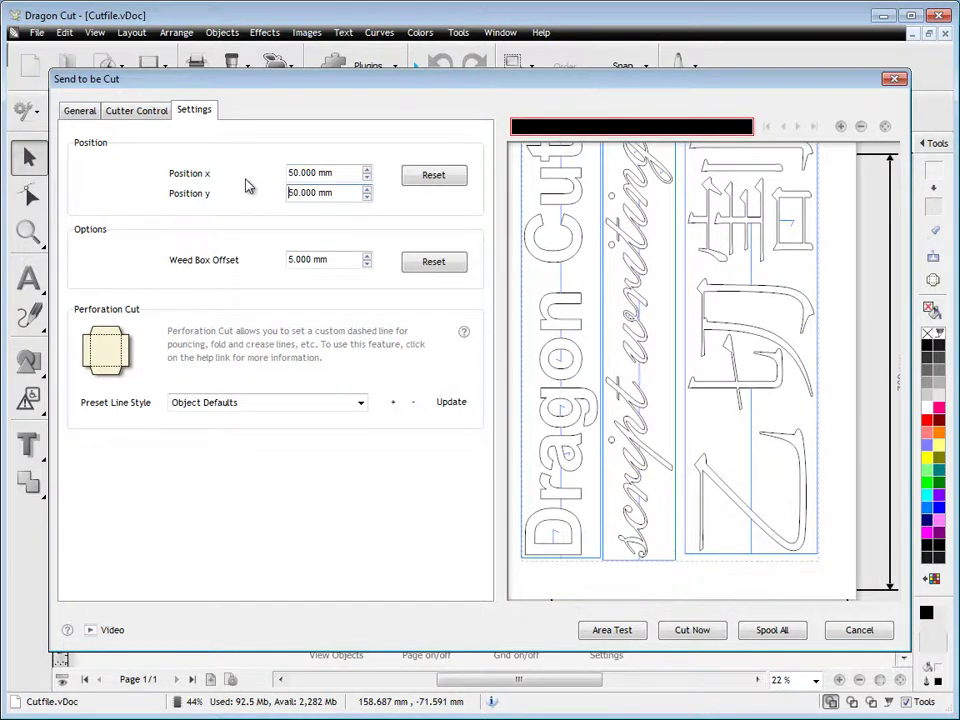
left_click(860, 127)
left_click(884, 126)
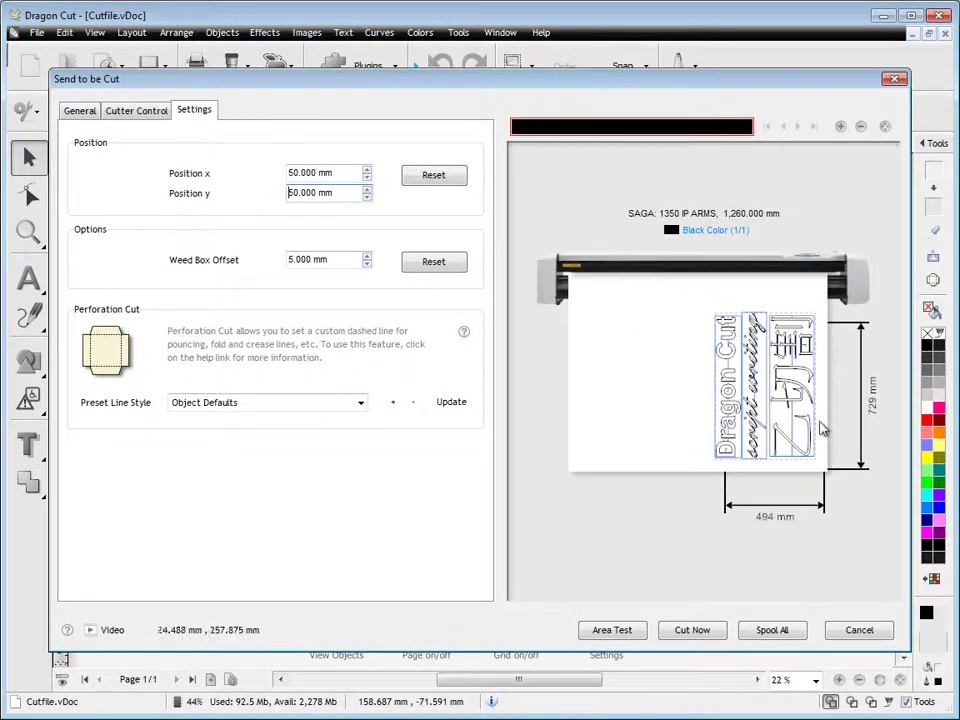
Step: Set both Position x and Position y of the cut job to 0 mm
left_click_drag(336, 173, 231, 167)
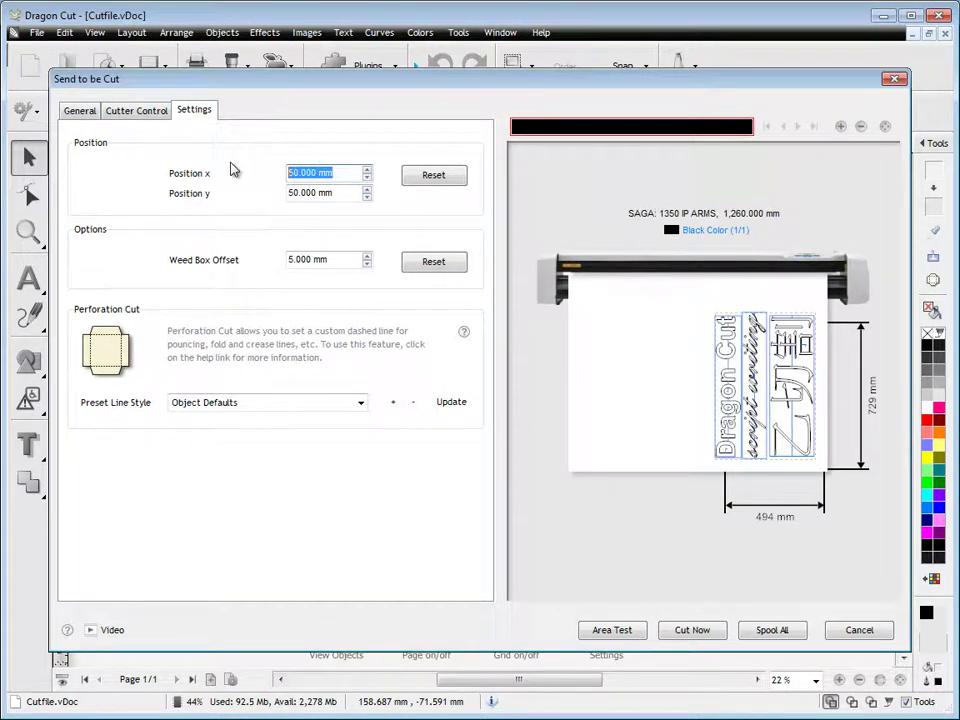
type("0")
key("Return")
left_click_drag(336, 193, 251, 186)
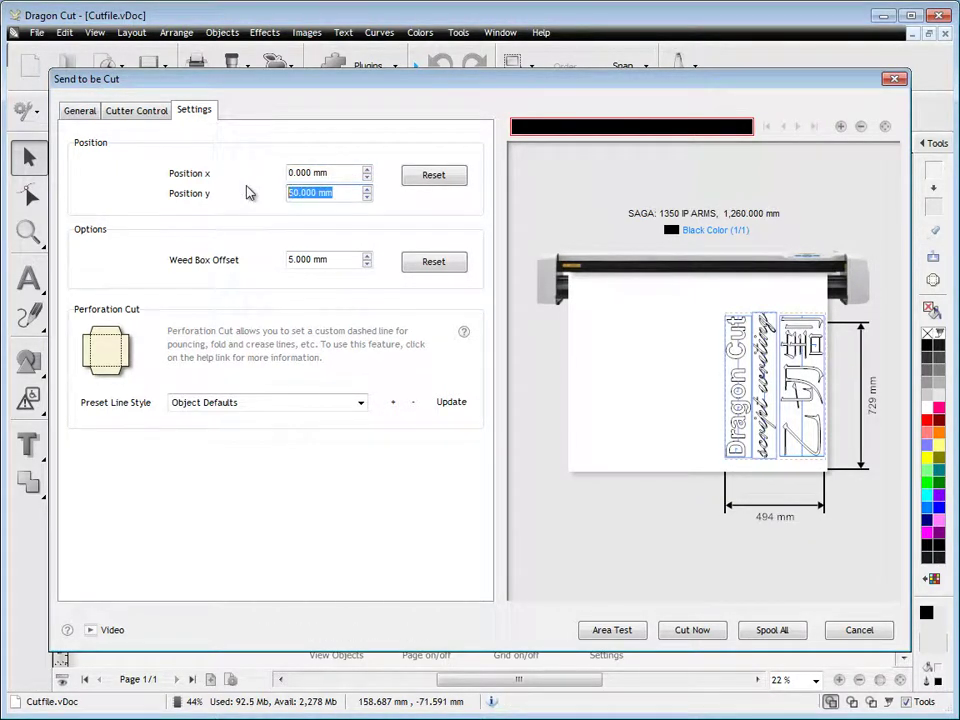
type("0")
key("Return")
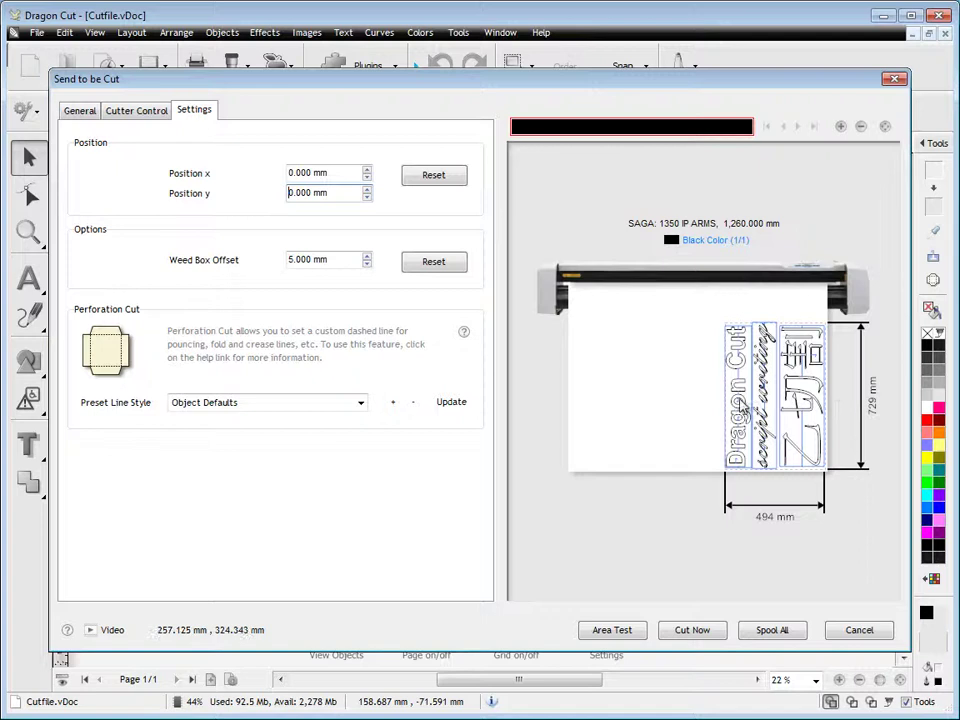
Step: Review the blade presets available in the Blade Settings Library for the blade offset, without applying one
left_click(140, 118)
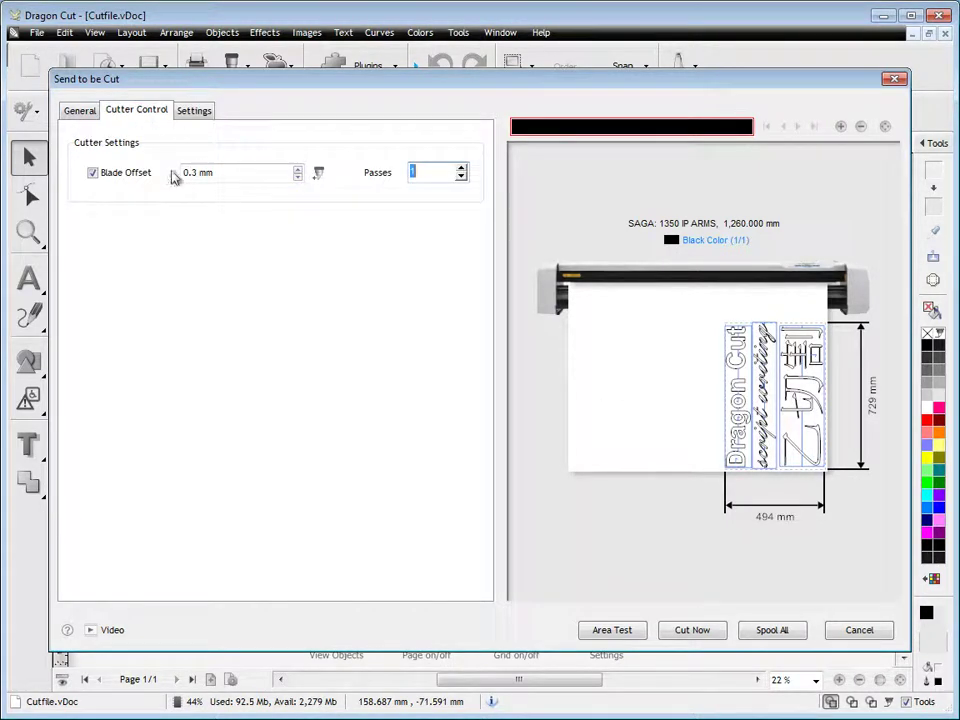
left_click(318, 175)
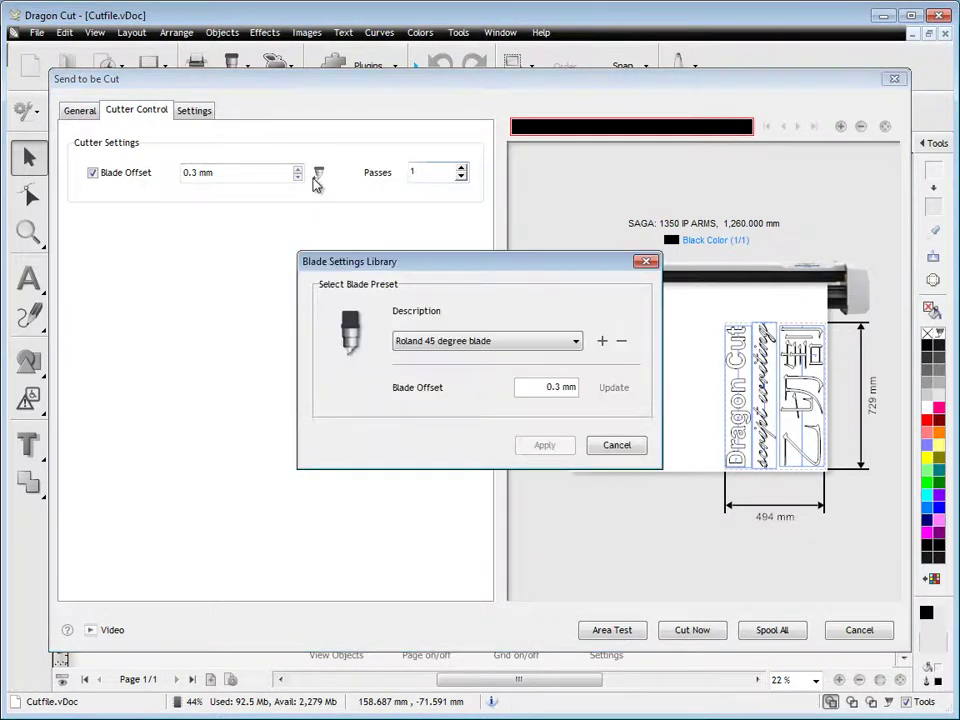
left_click(463, 344)
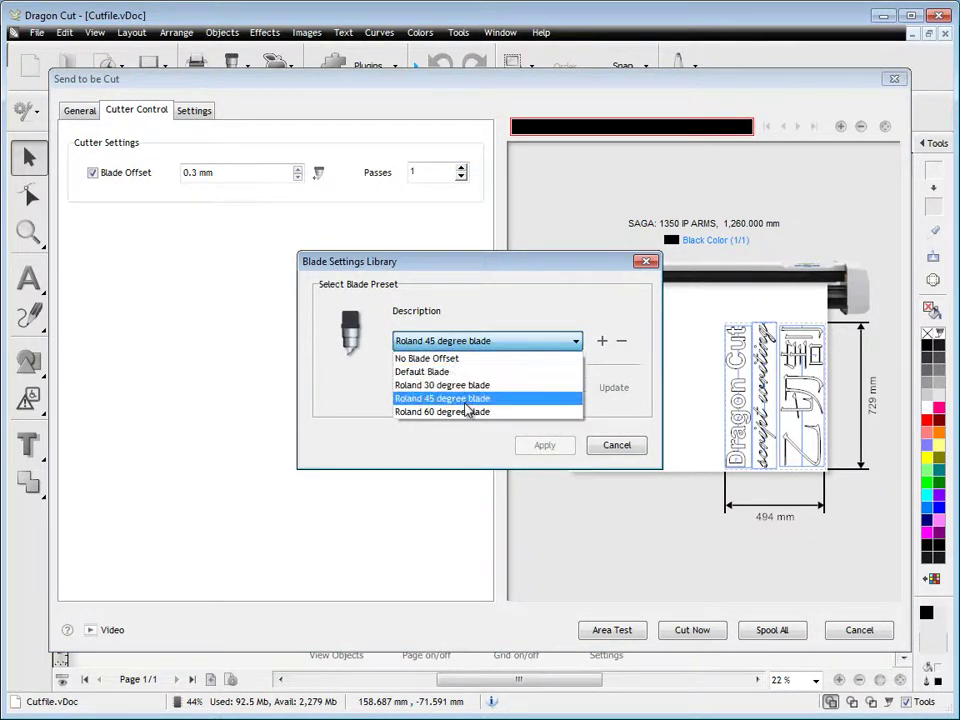
left_click(476, 262)
left_click(617, 445)
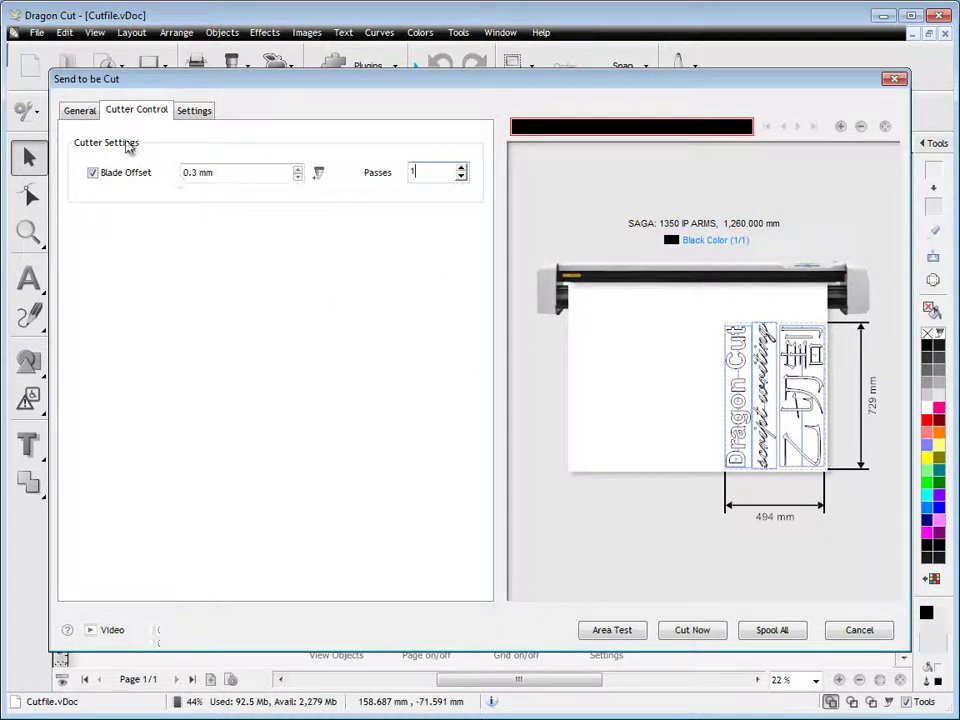
Step: Start cutting the Cutfile job immediately, agree to proceed, and close the Vinyl Spooler
left_click(82, 111)
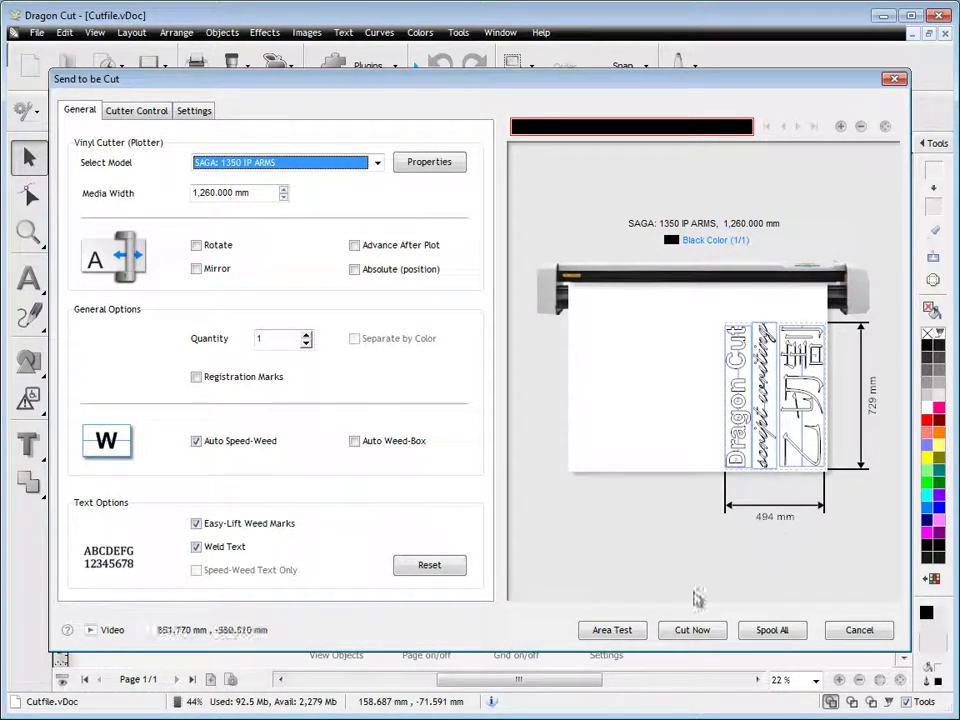
left_click(691, 630)
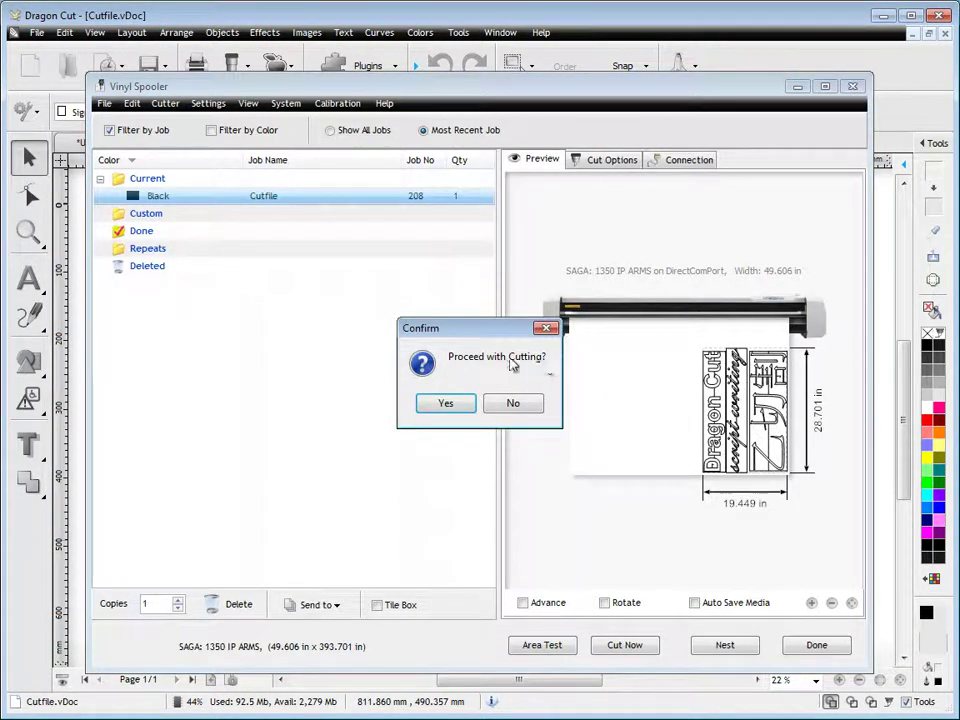
left_click(447, 404)
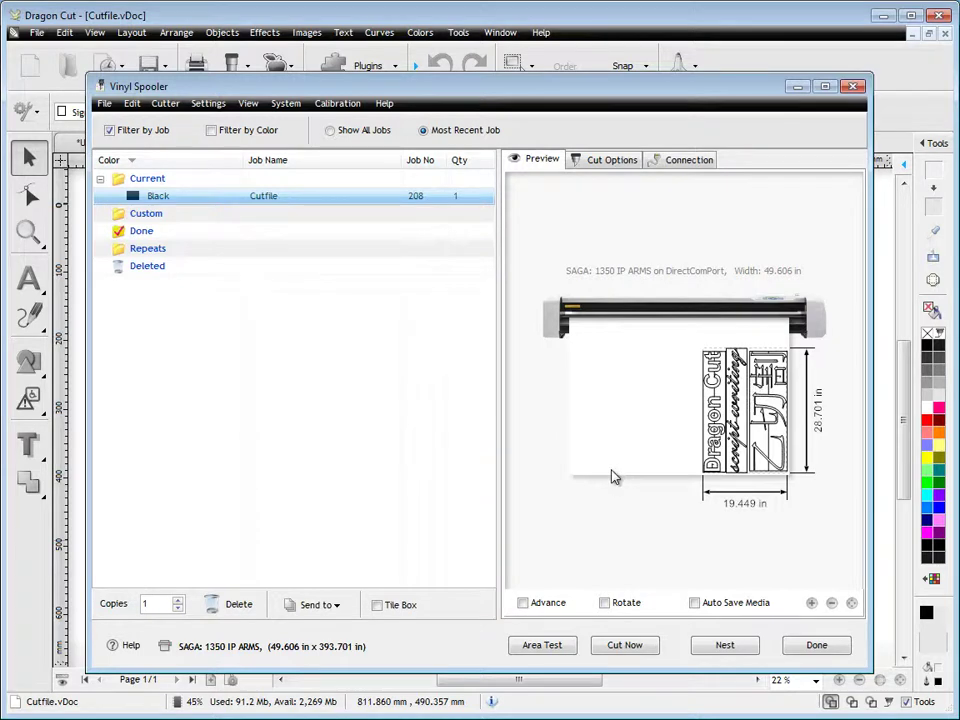
left_click(808, 643)
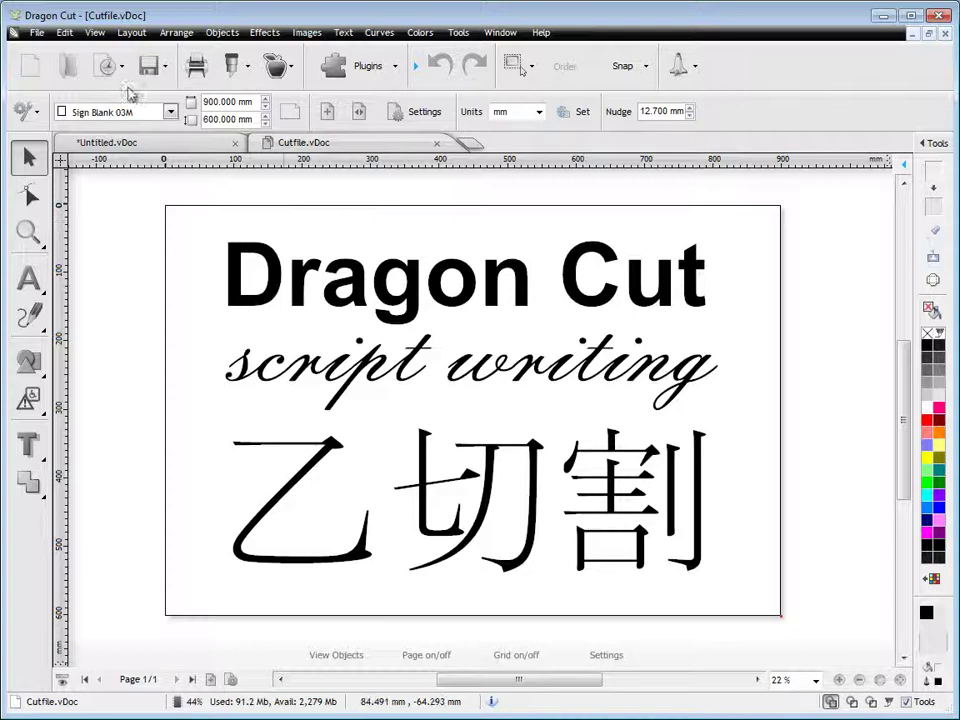
Step: Open the recent document Sample Sign 15.vDoc and send its artwork to the cutter
left_click(119, 68)
left_click(168, 175)
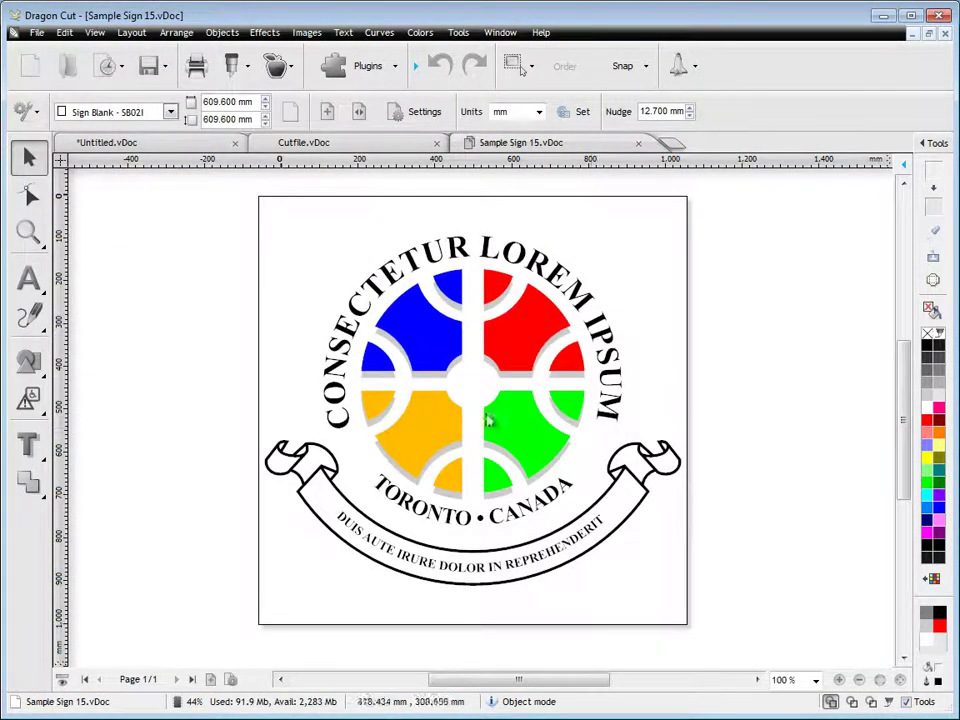
left_click(246, 66)
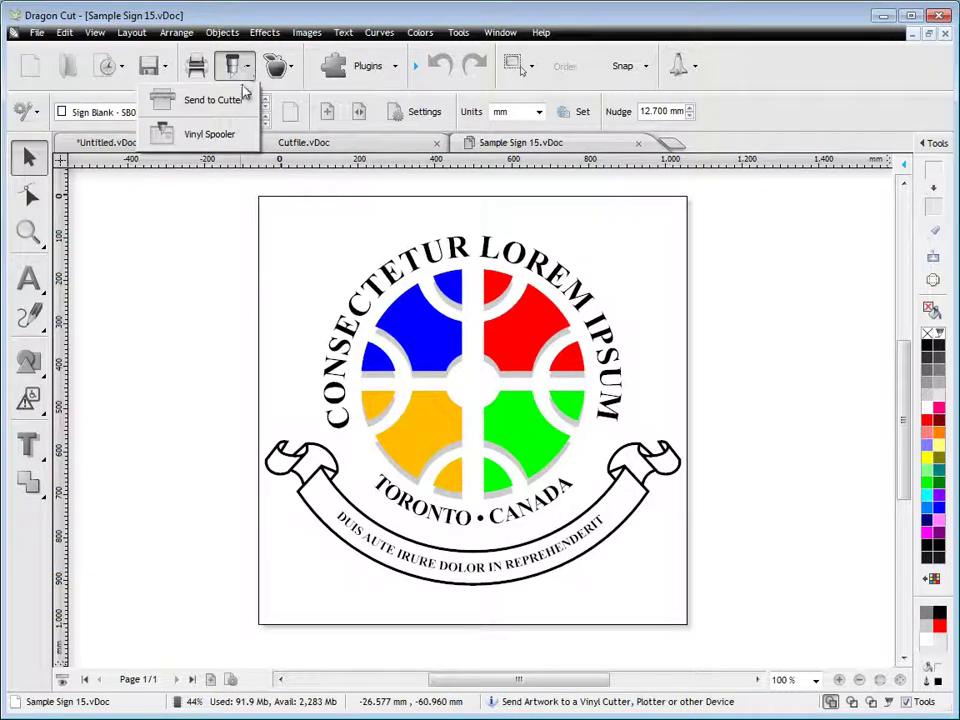
left_click(214, 104)
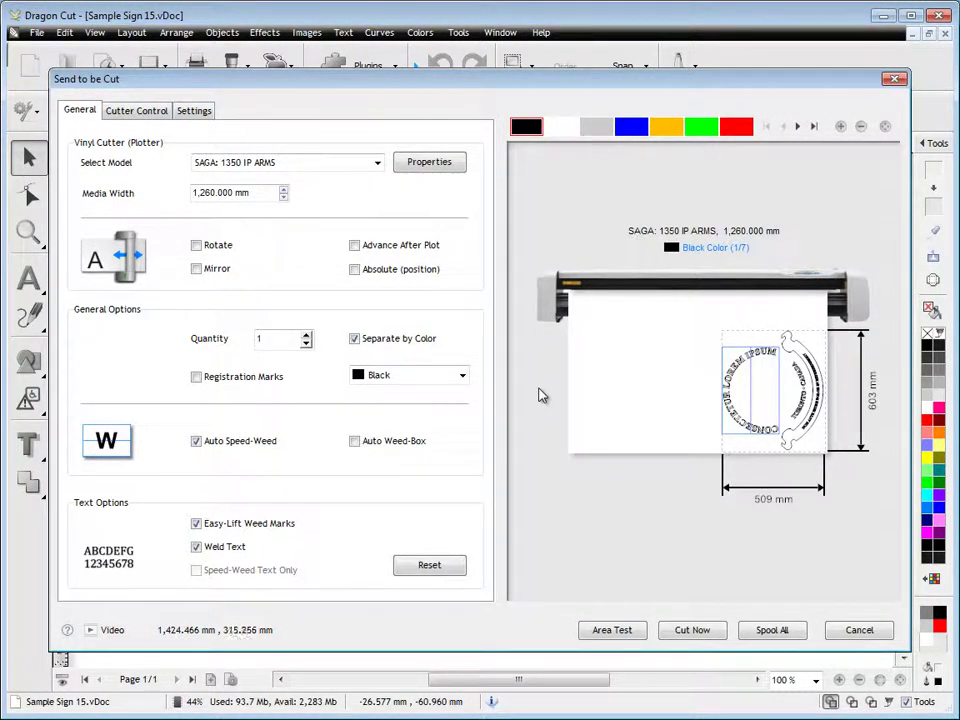
Step: Turn off Weld Text, Easy-Lift Weed Marks and Auto Speed-Weed for the sign's cut job, and try out Rotate
left_click(196, 547)
left_click(196, 523)
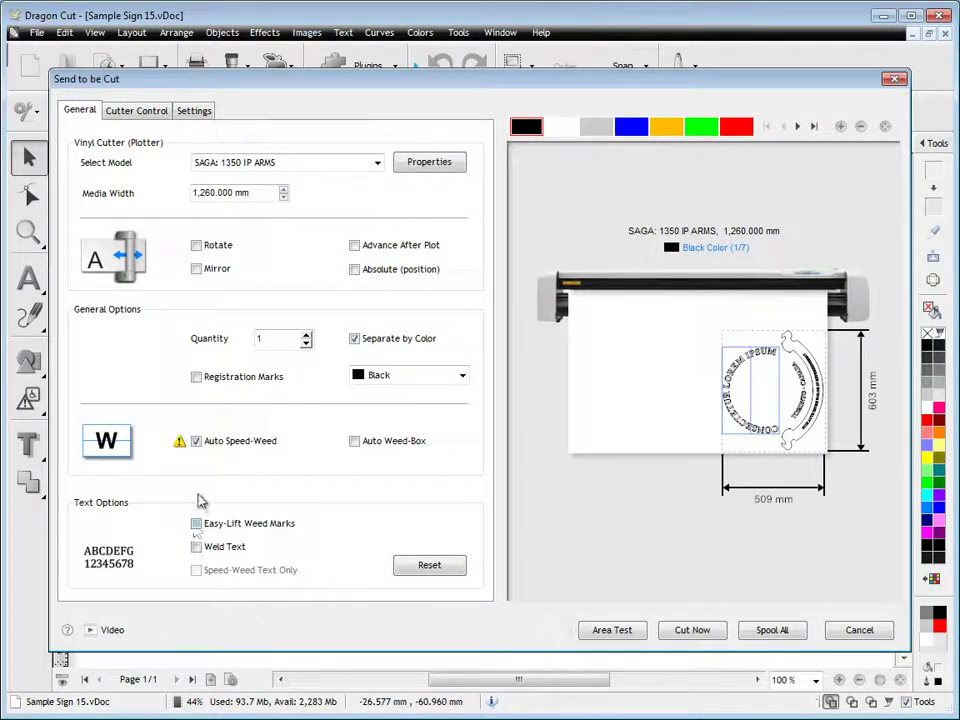
left_click(196, 441)
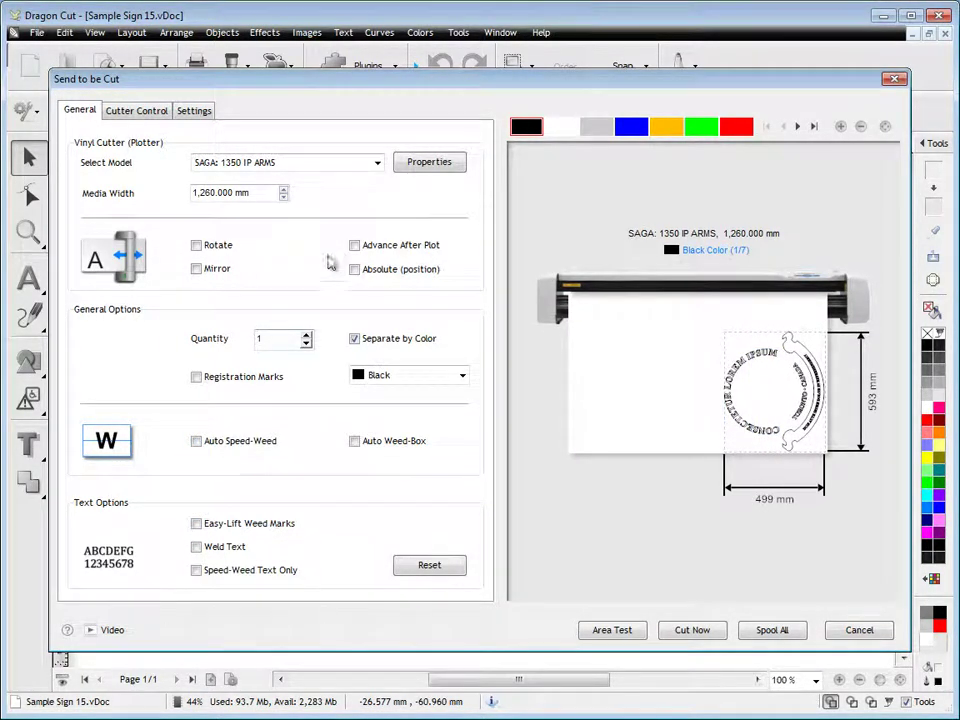
left_click(222, 252)
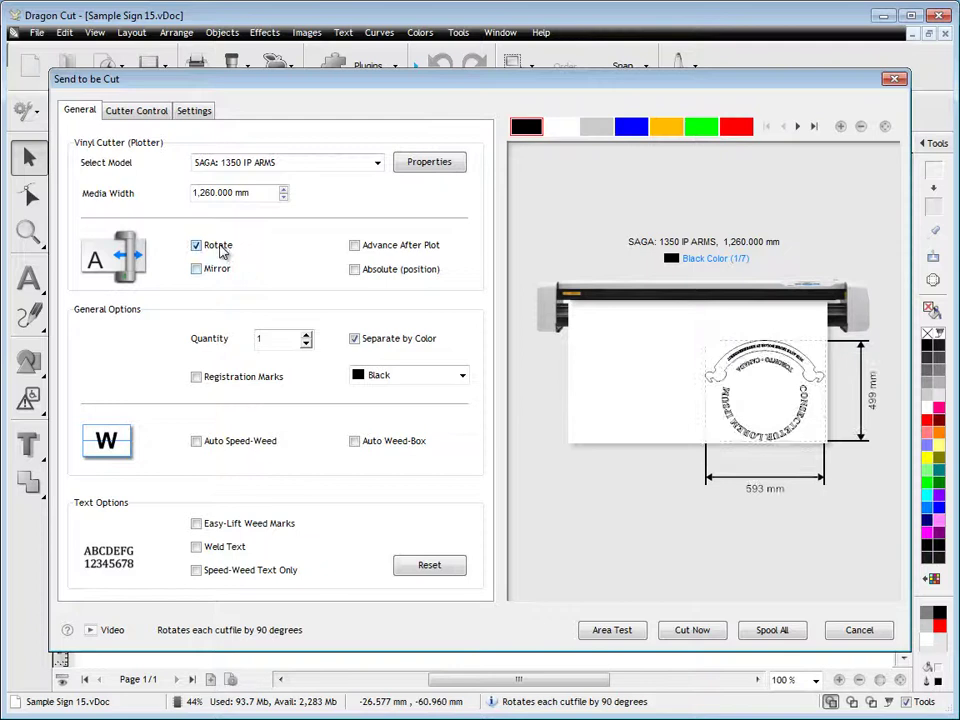
left_click(221, 250)
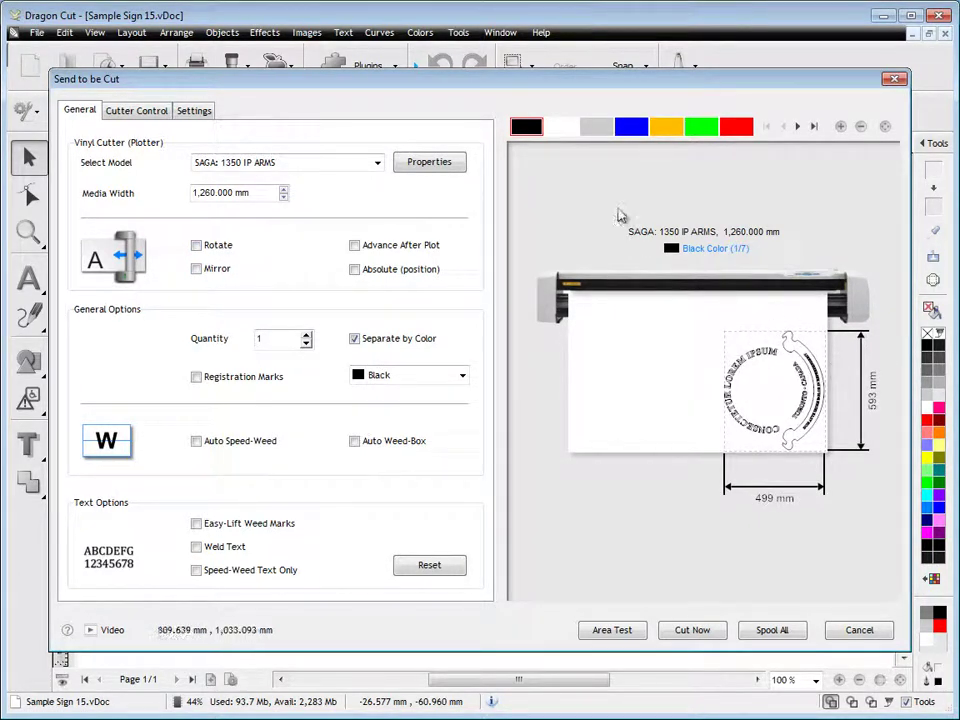
Step: Preview the sign's white, 20% Black, blue, orange, green and red layers separately, and compare them with all colors combined
left_click(561, 128)
left_click(596, 128)
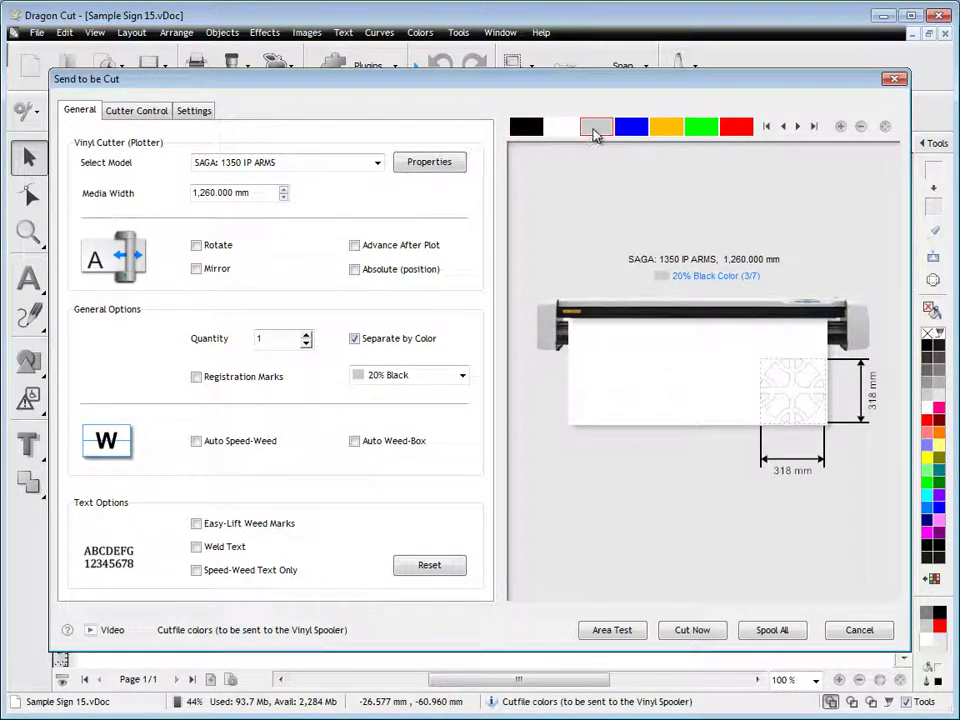
left_click(630, 128)
left_click(662, 128)
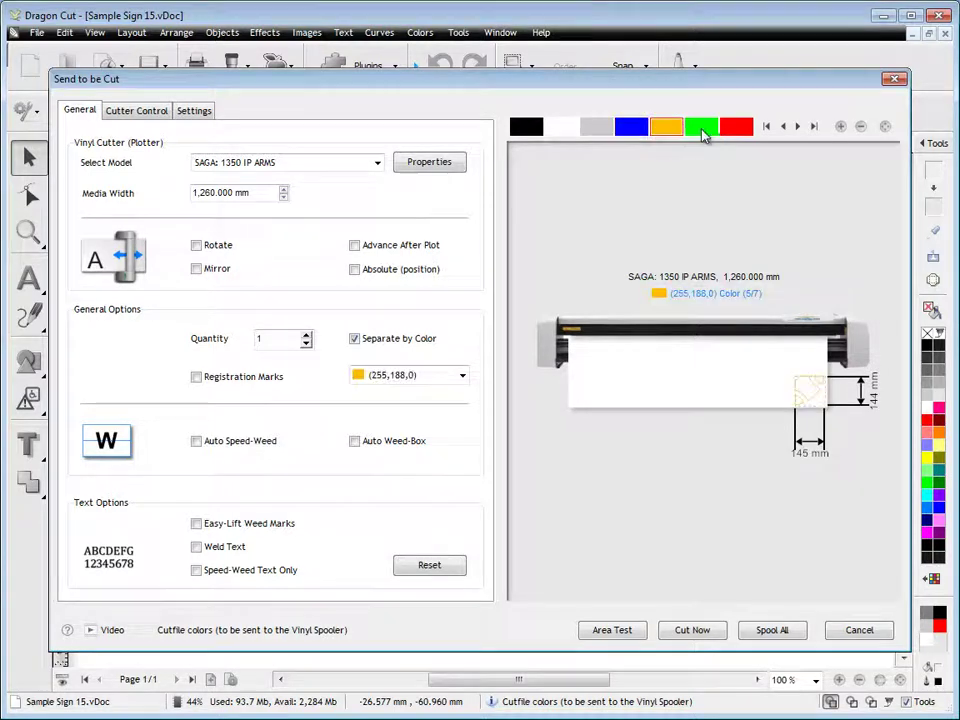
left_click(702, 128)
left_click(733, 128)
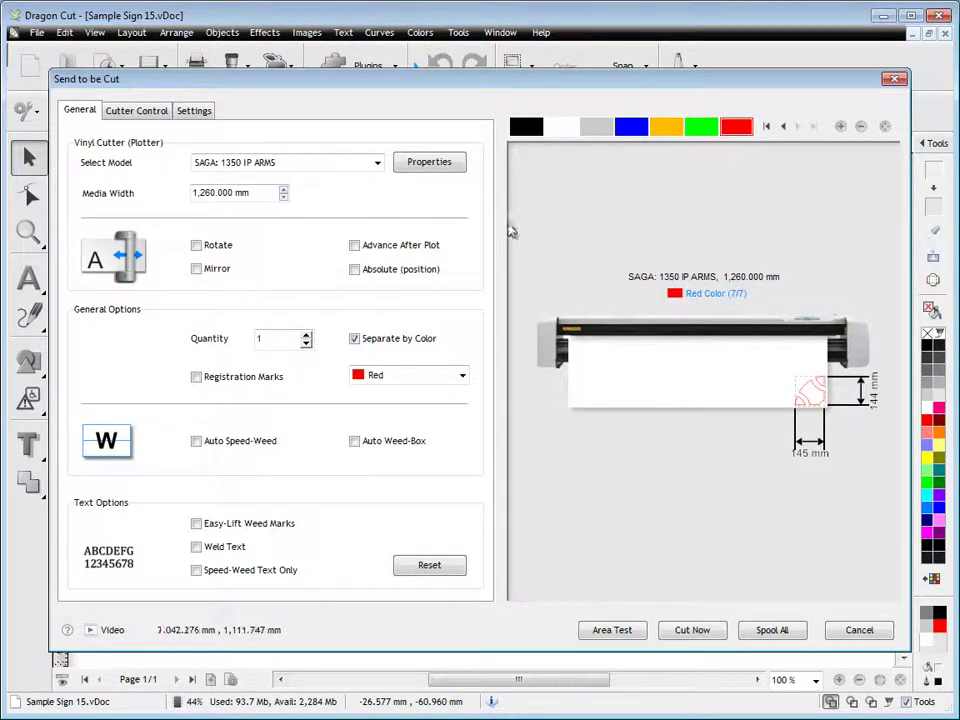
left_click(421, 341)
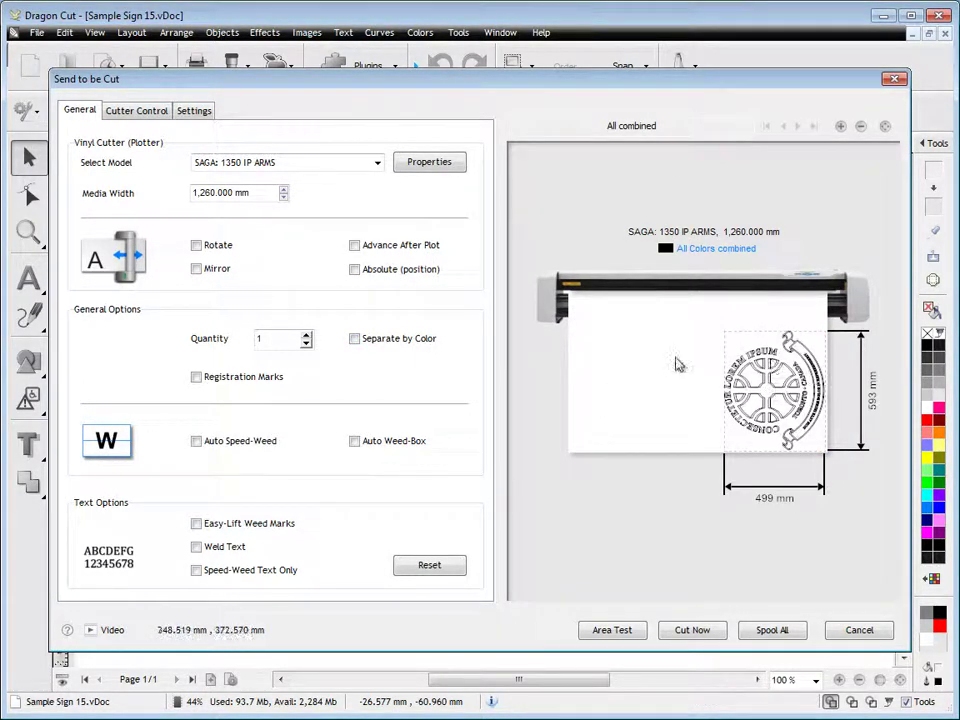
left_click(421, 341)
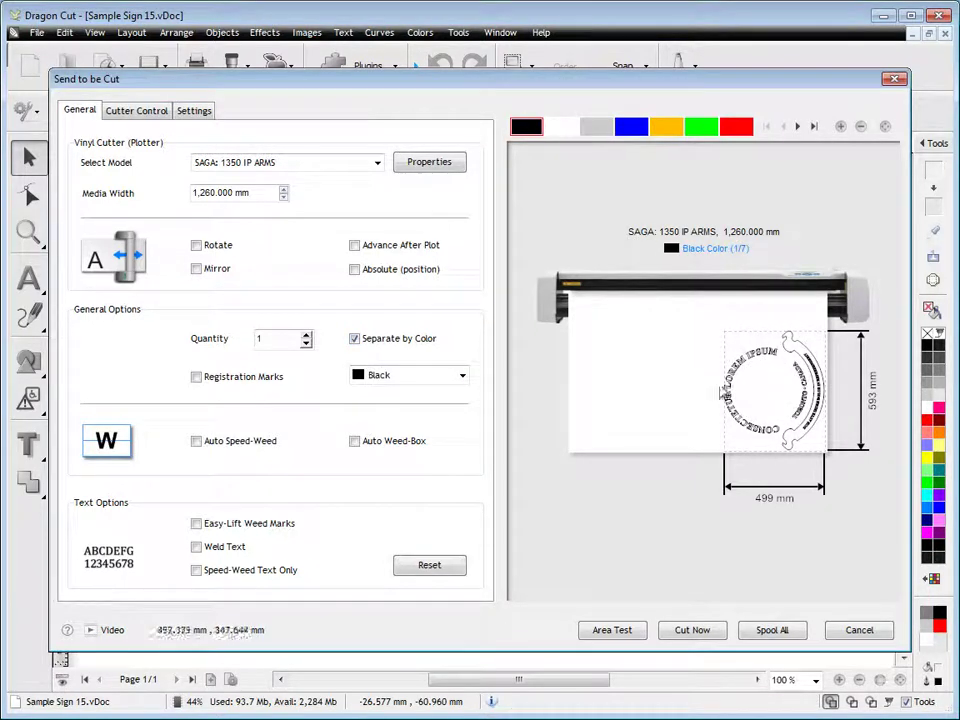
Step: Review the cutter control and position settings, and enable Auto Weed-Box for the sign's cut job
left_click(138, 111)
left_click(195, 112)
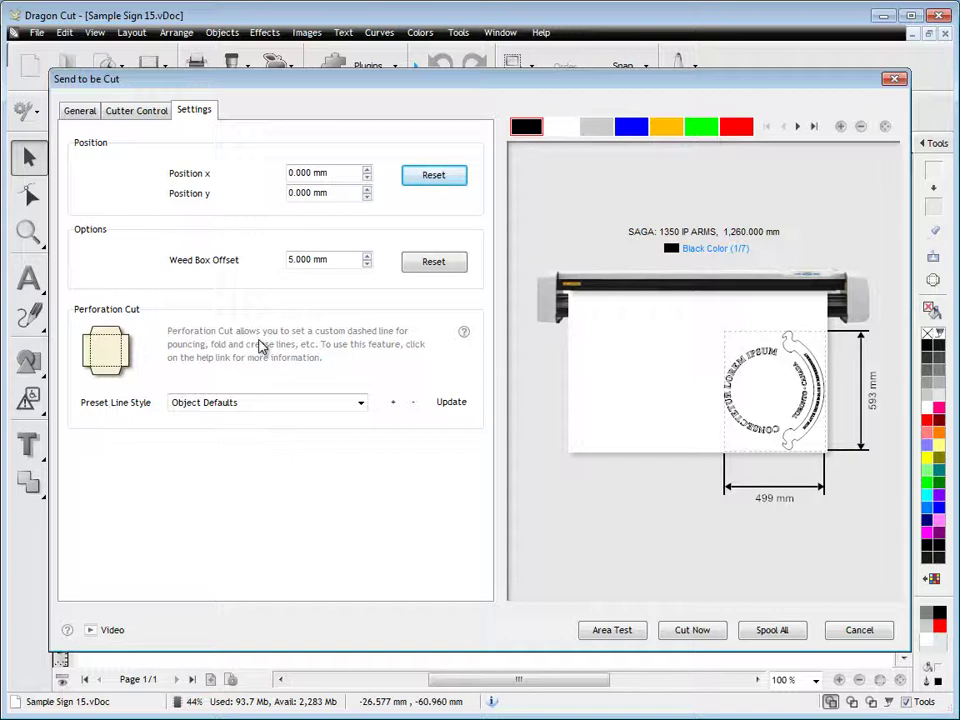
left_click(80, 112)
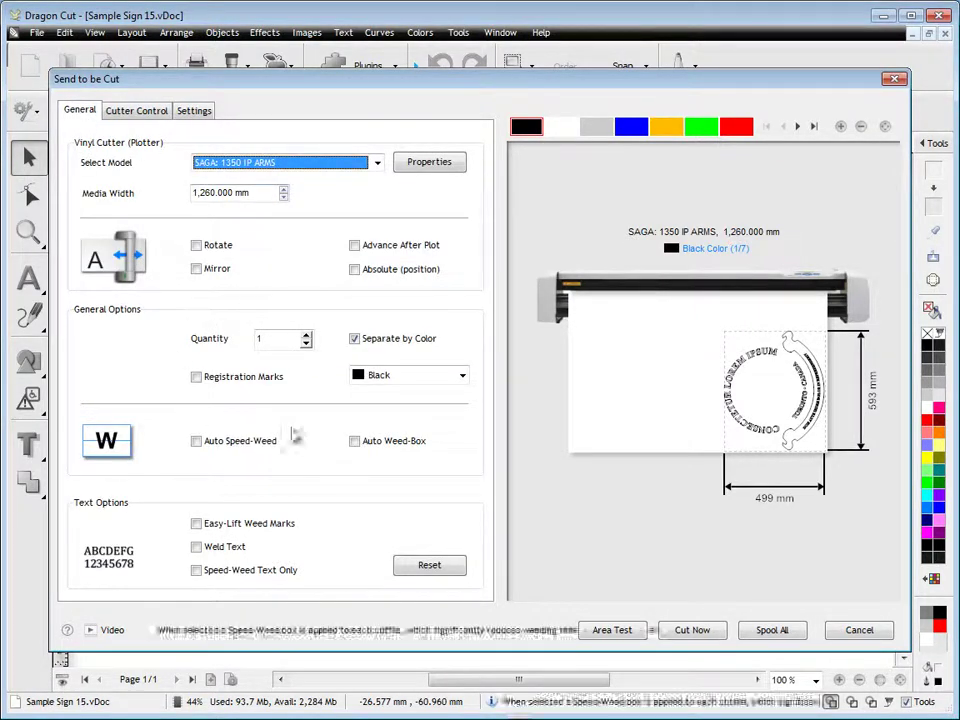
left_click(354, 441)
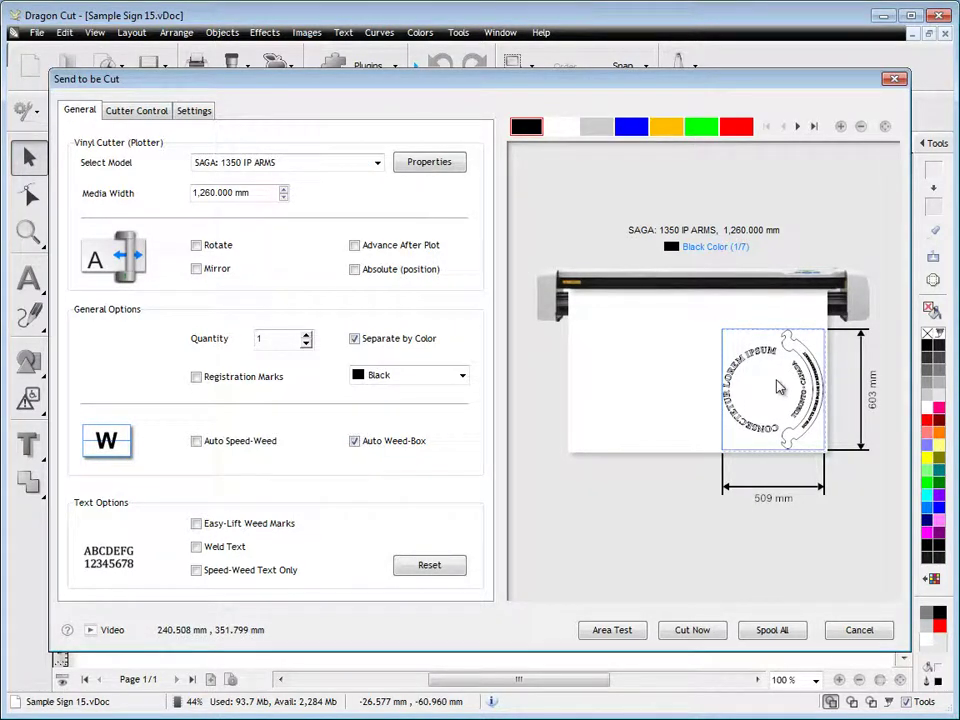
Step: Check the weed boxes on the blue, orange, green and red layers, and spool all colors to the Vinyl Spooler
left_click(640, 131)
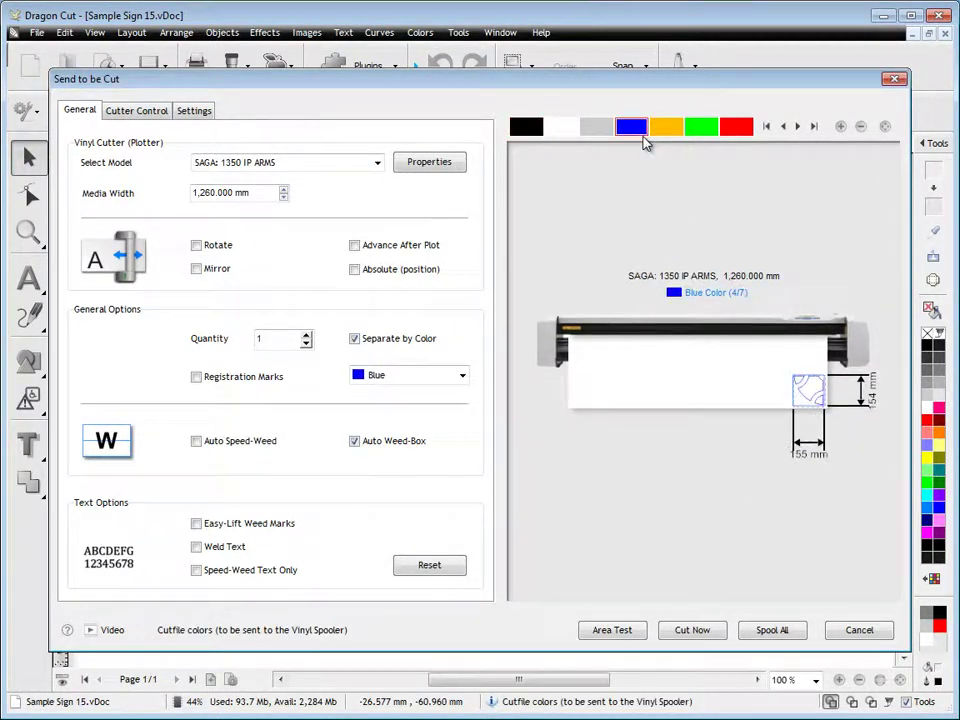
left_click(668, 130)
left_click(701, 128)
left_click(735, 128)
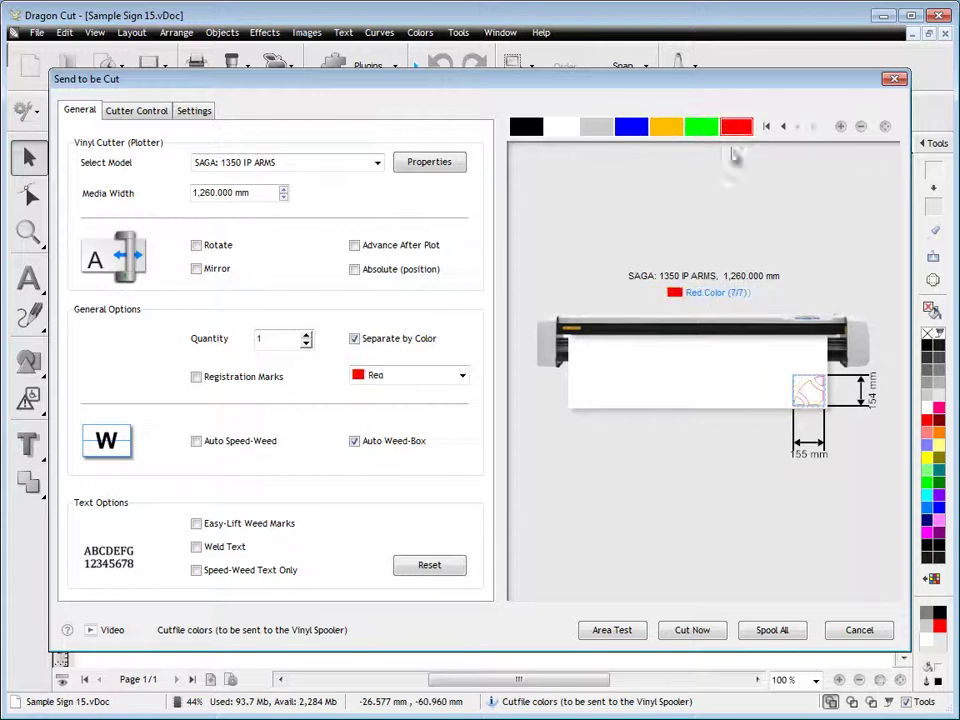
left_click(772, 631)
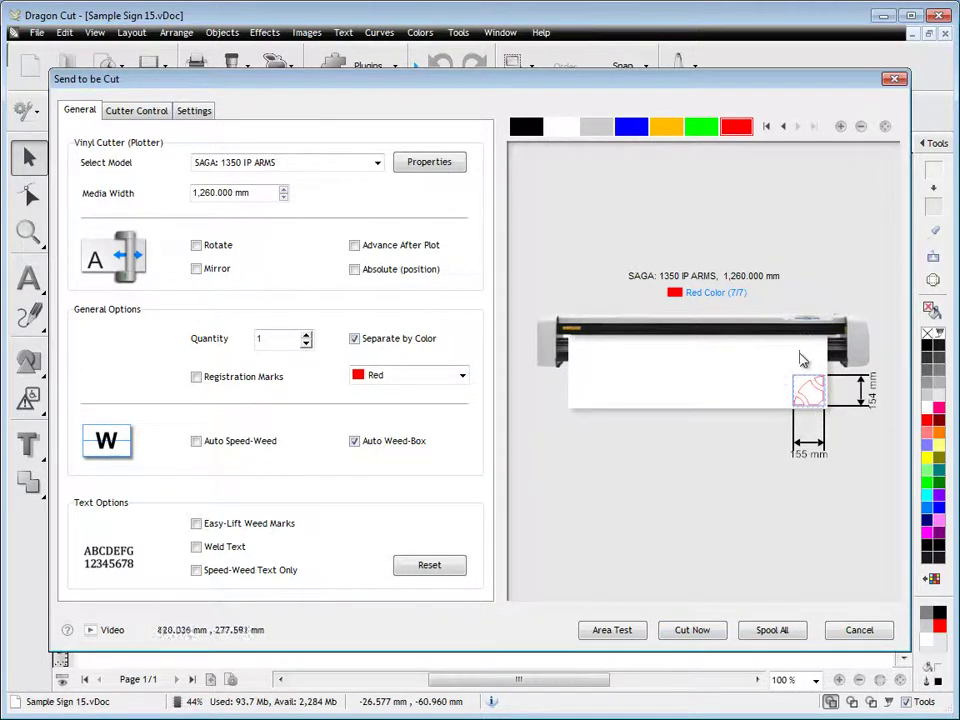
left_click(773, 634)
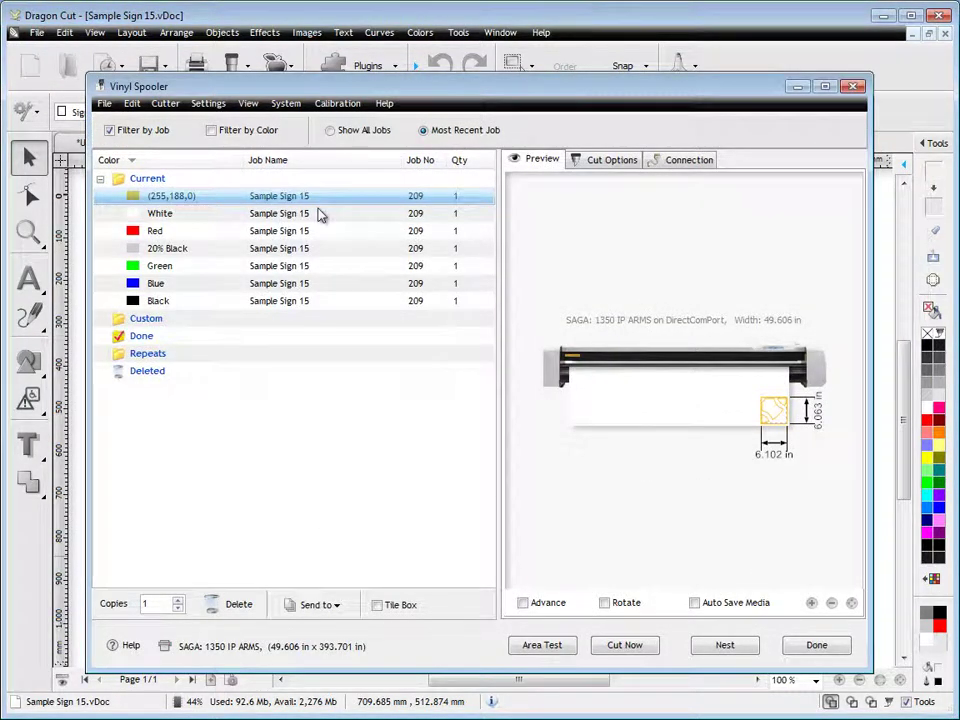
Step: Preview the spooled Sample Sign 15 jobs color by color from White to Black, and close the Vinyl Spooler
left_click(322, 214)
left_click(326, 230)
left_click(326, 248)
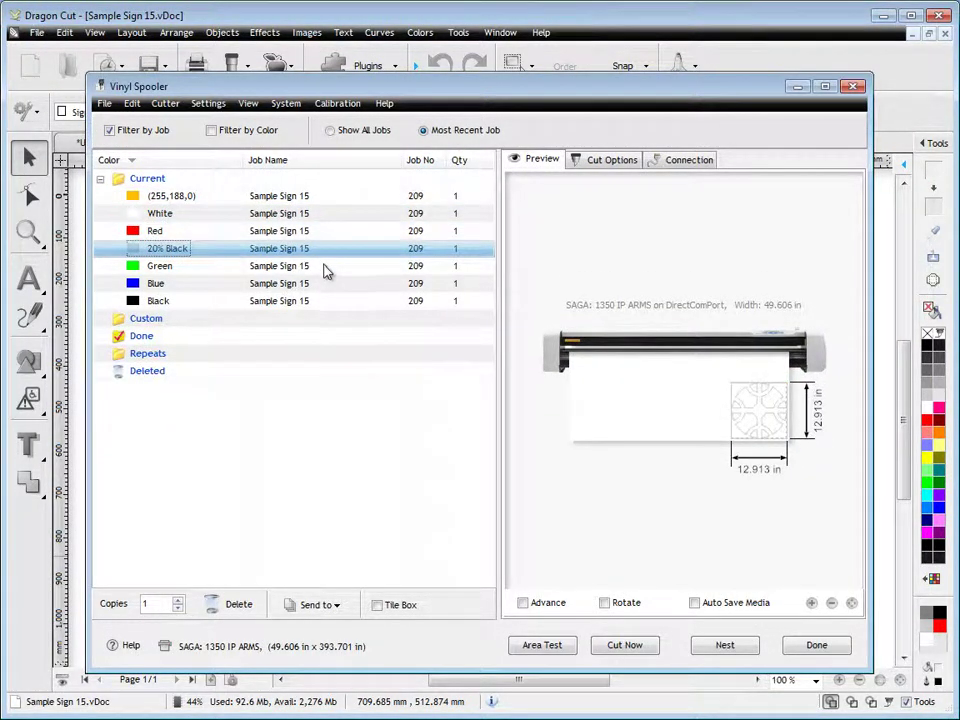
left_click(326, 266)
left_click(326, 283)
left_click(326, 300)
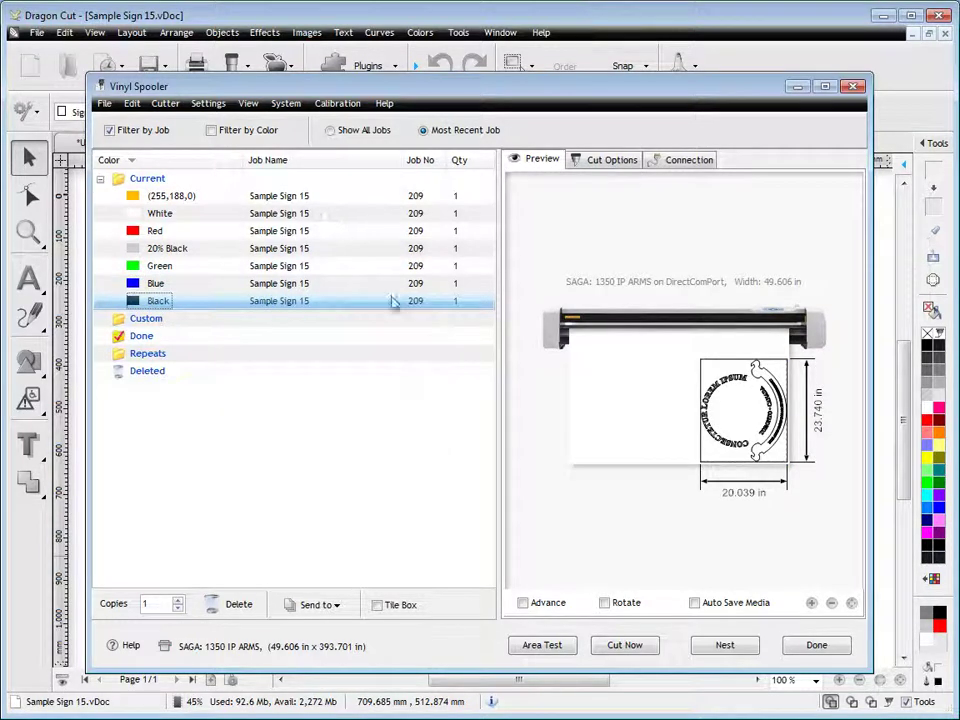
left_click(636, 646)
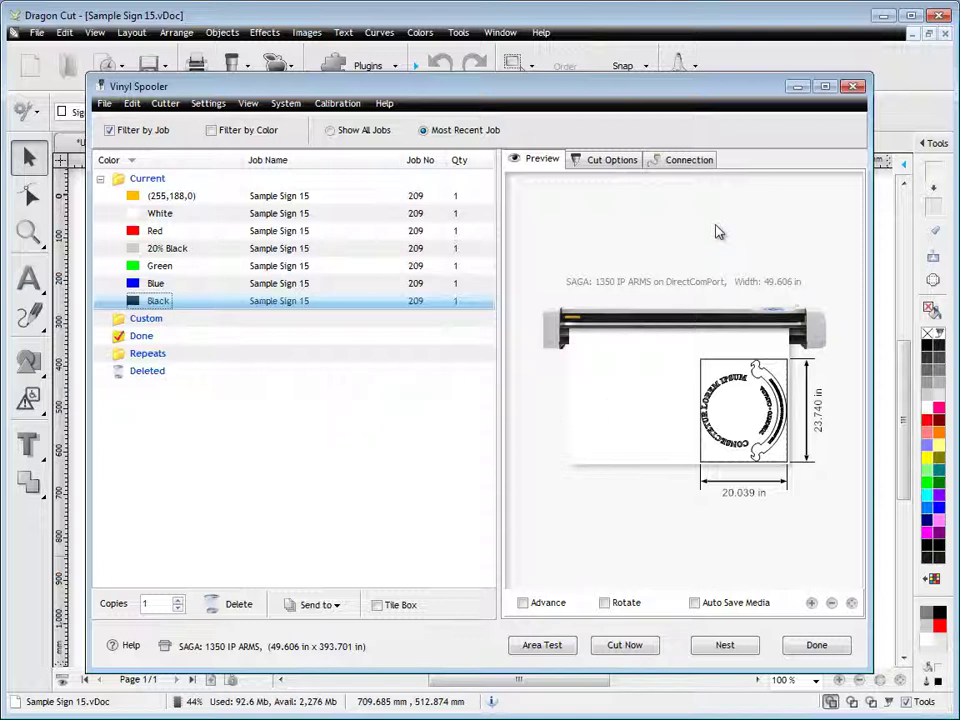
left_click(853, 86)
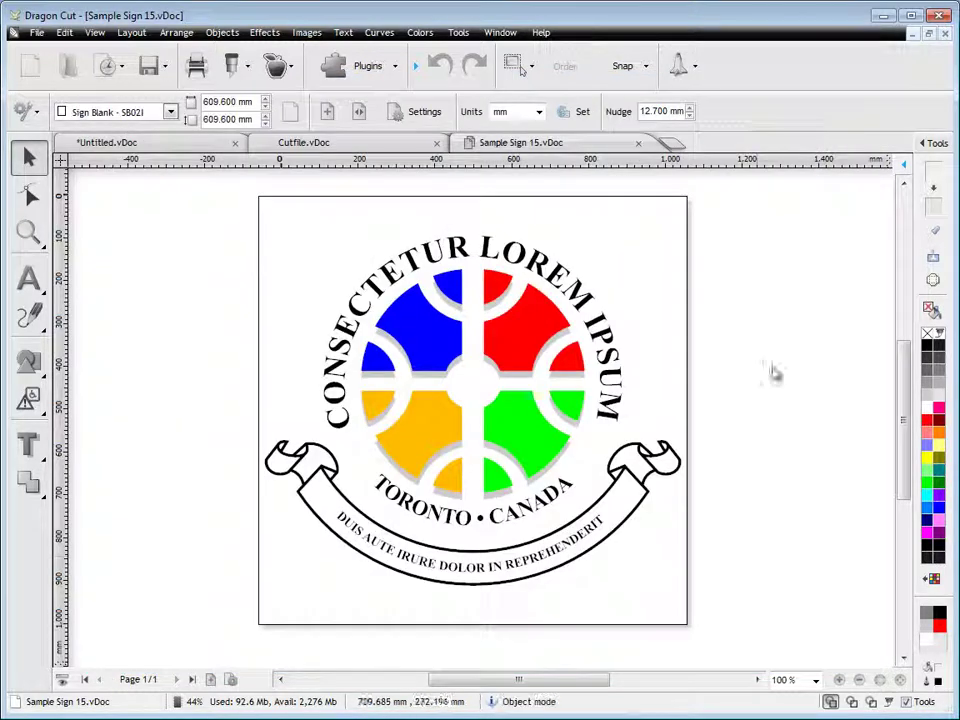